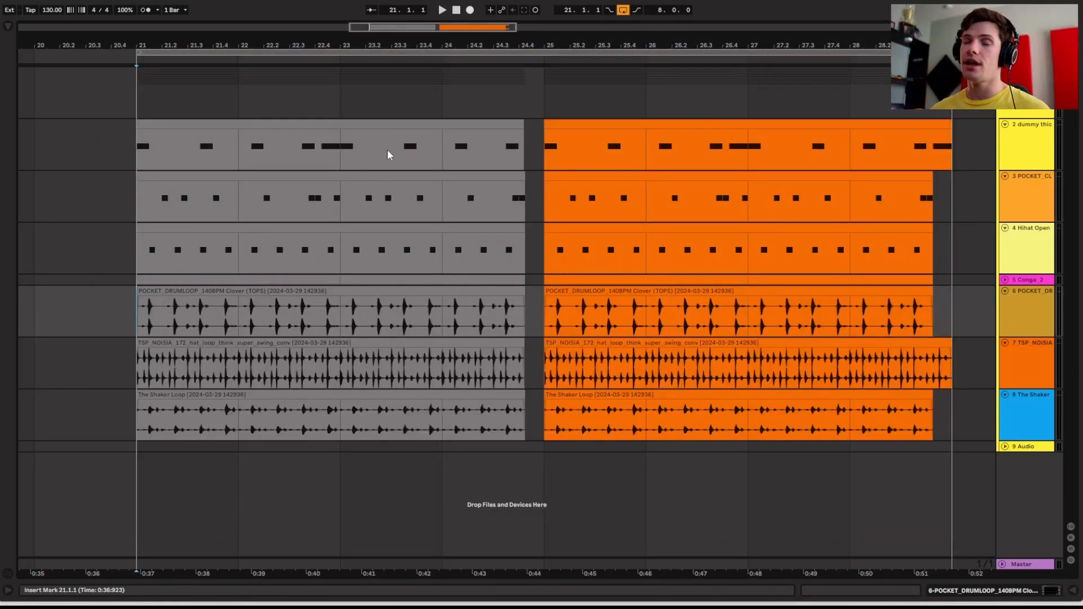
# - Set the arrangement grid to fixed 1/16 and compare the first hits of the audio loops at bar 21 against it
pyautogui.rightClick(379, 243)
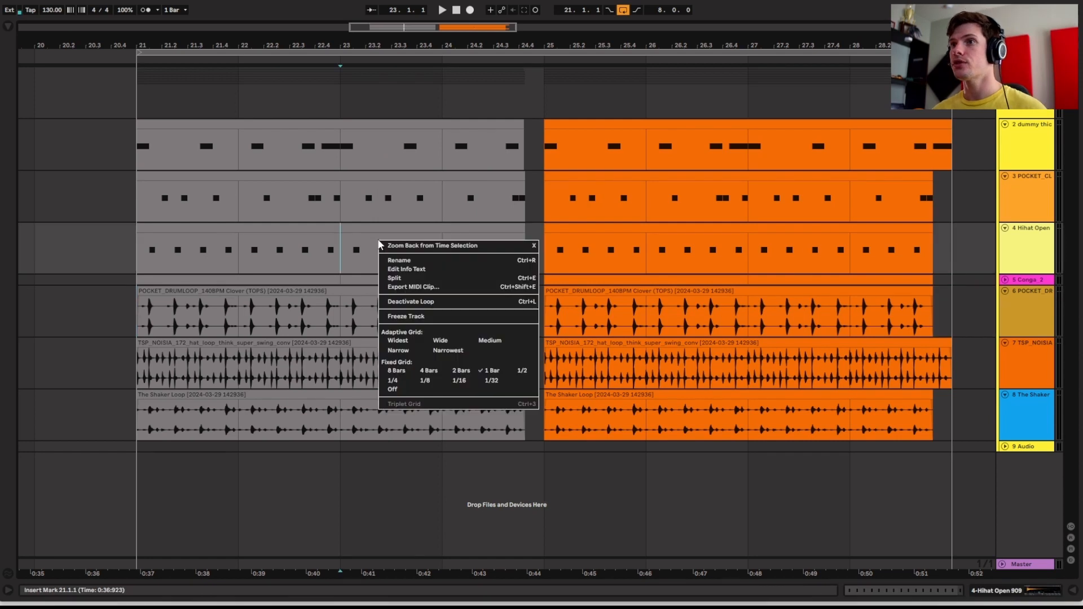
pyautogui.click(458, 380)
pyautogui.moveTo(1044, 386); pyautogui.dragTo(1043, 342)
pyautogui.moveTo(145, 40); pyautogui.dragTo(288, 388)
pyautogui.click(276, 367)
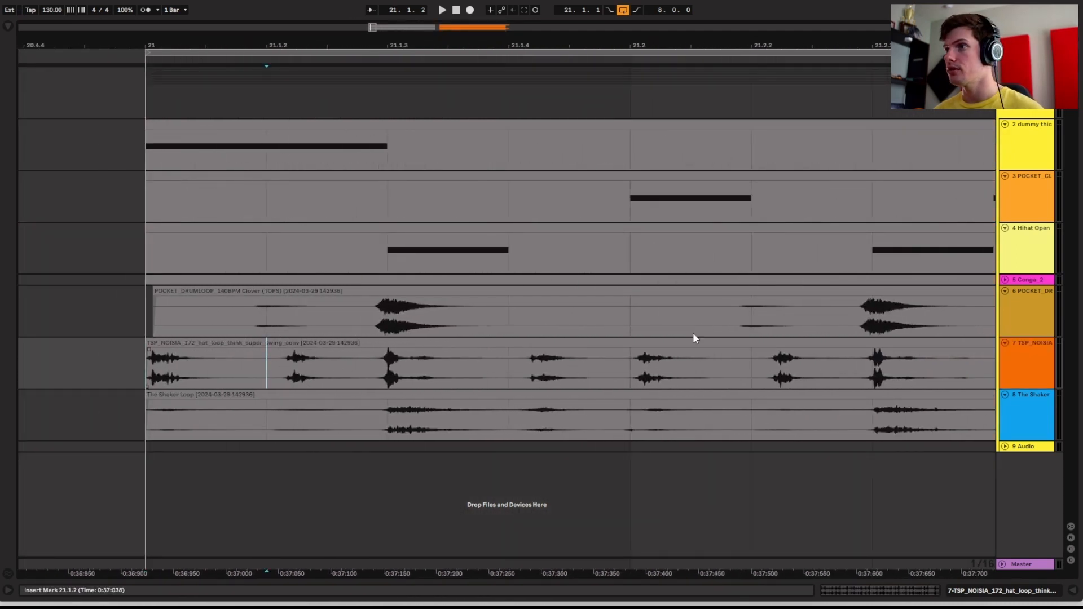
pyautogui.moveTo(873, 49); pyautogui.dragTo(694, 41)
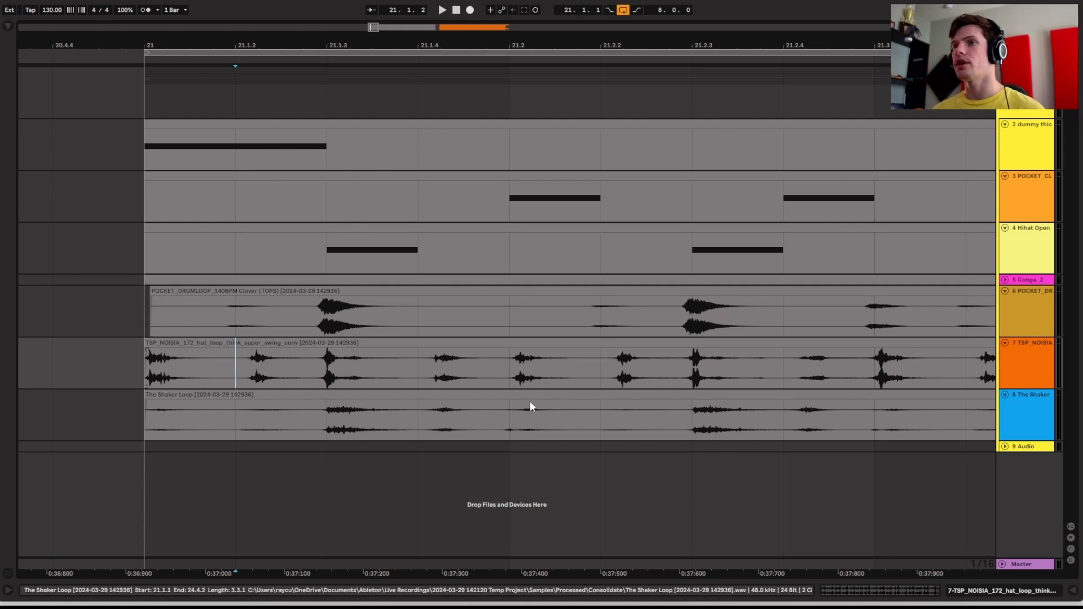
pyautogui.click(244, 290)
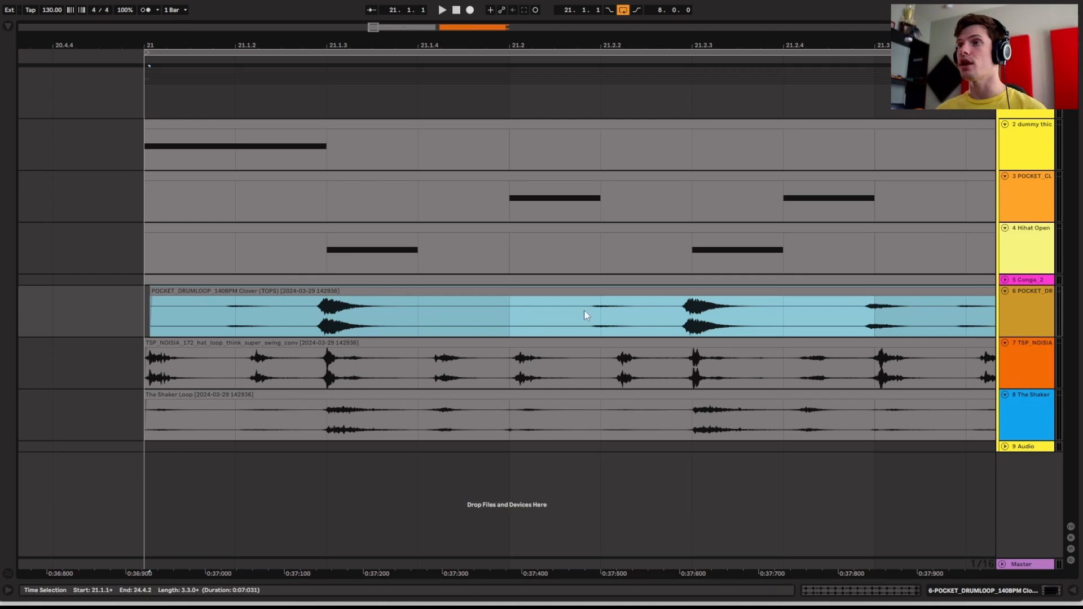
pyautogui.click(418, 415)
# - Turn the arrangement grid off and select the faint drum loop hit around 21.1.2 to examine its off-grid timing
pyautogui.click(221, 317)
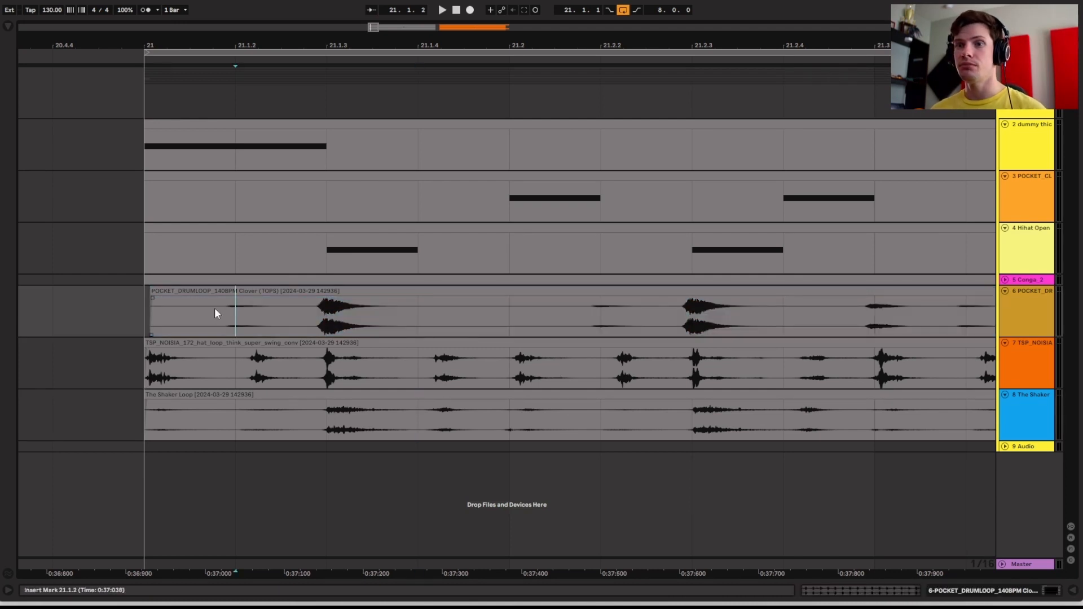
pyautogui.rightClick(204, 315)
pyautogui.click(238, 535)
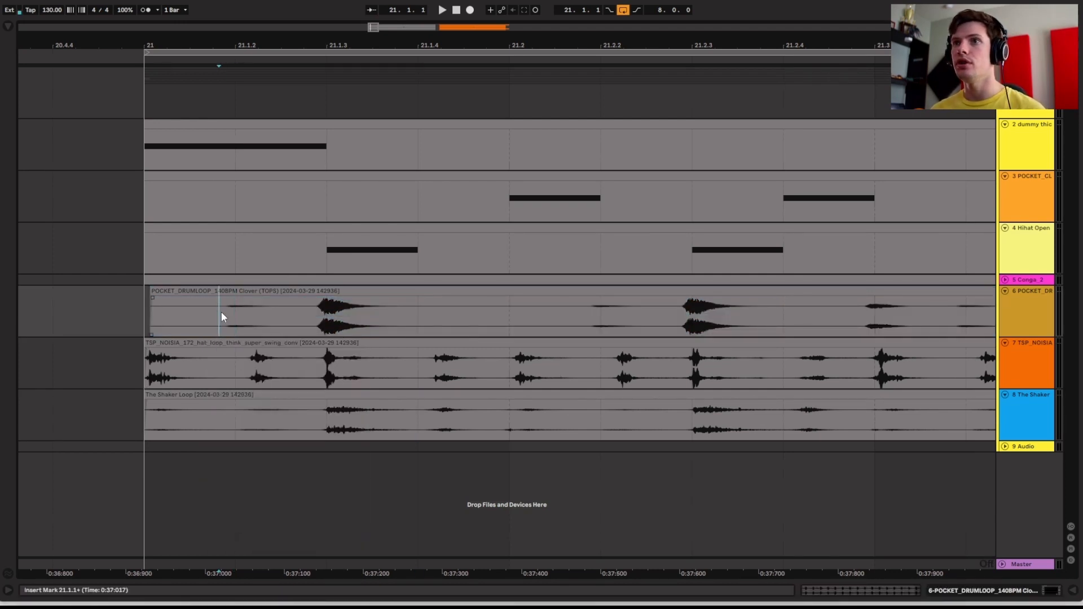
pyautogui.moveTo(220, 316); pyautogui.dragTo(287, 364)
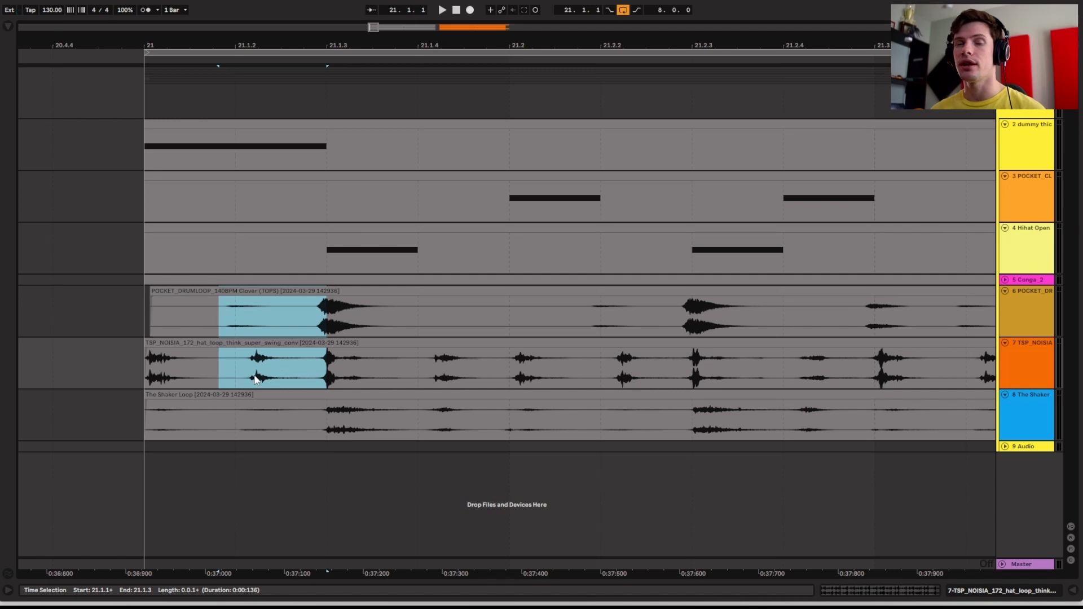
pyautogui.click(217, 313)
pyautogui.rightClick(217, 314)
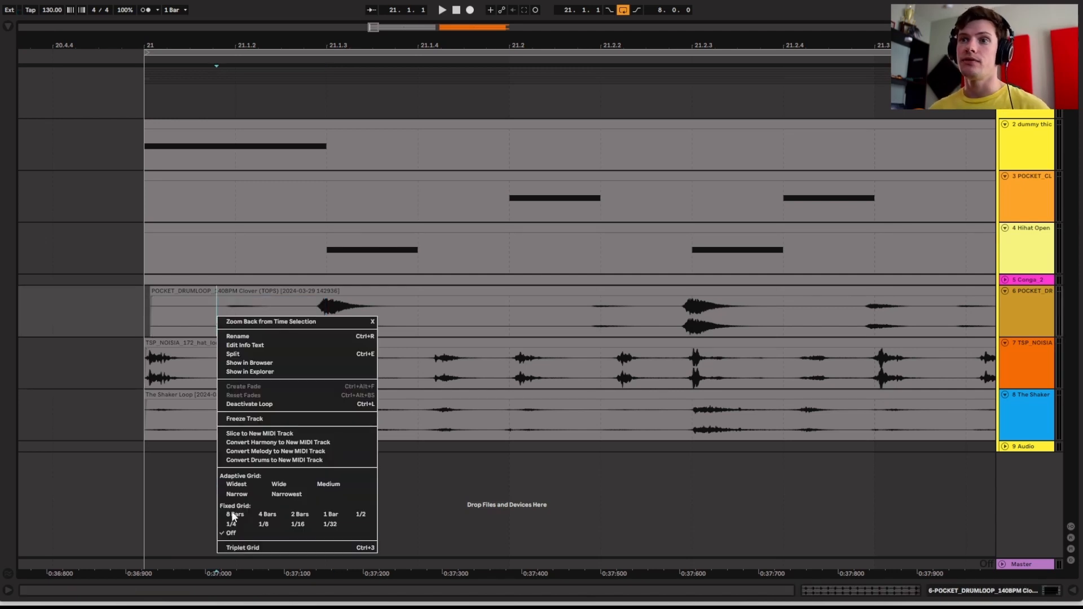
pyautogui.click(231, 309)
pyautogui.moveTo(227, 309); pyautogui.dragTo(244, 317)
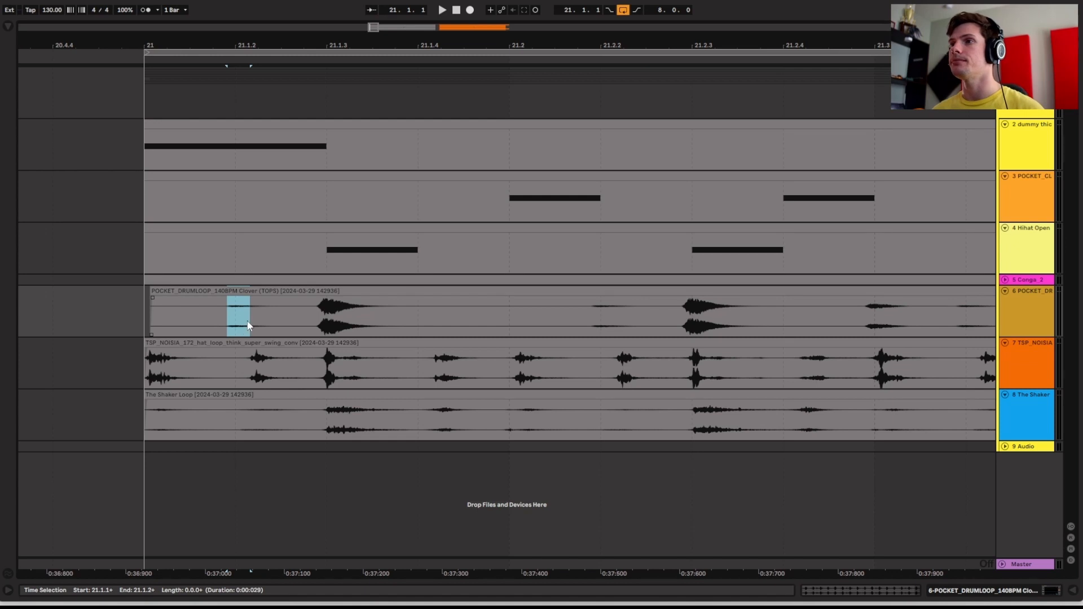
# - View the notes of the clap clip at bar 21, then close the clip's note editor
pyautogui.scroll(-5, 327, 262)
pyautogui.doubleClick(437, 175)
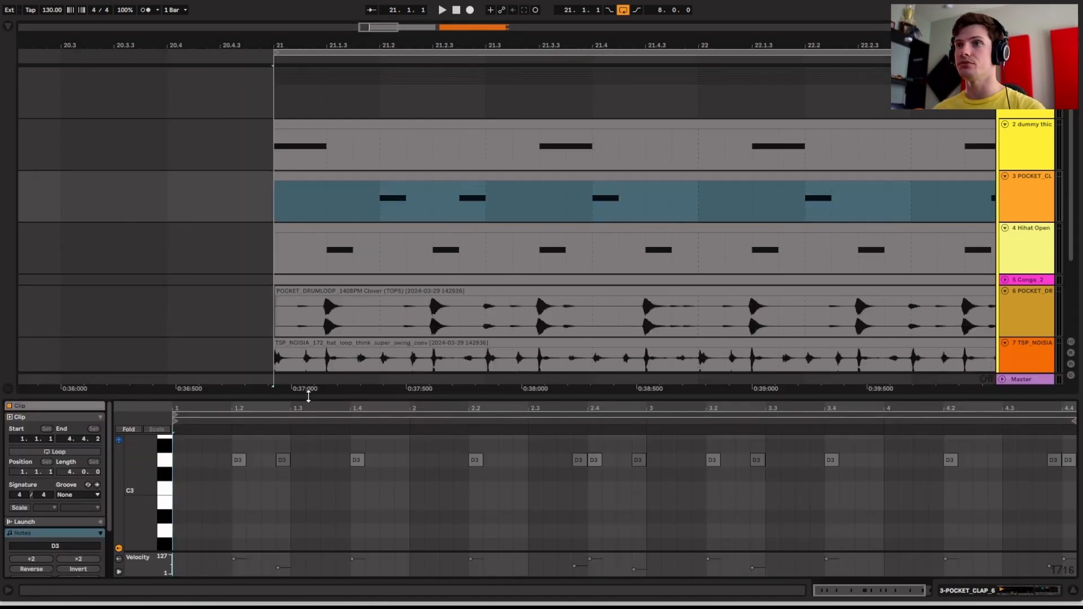
pyautogui.doubleClick(308, 397)
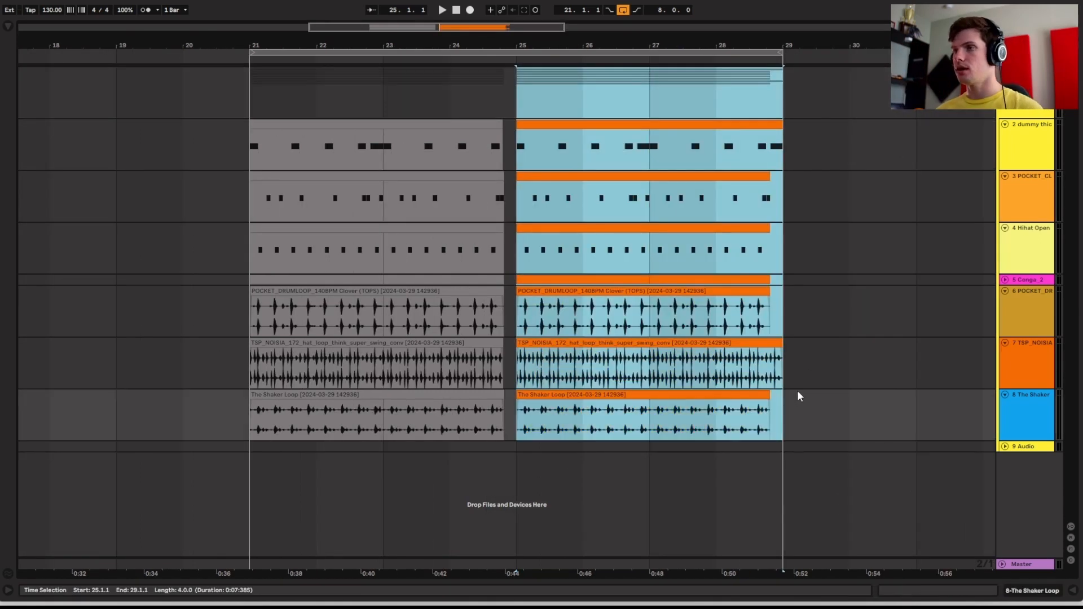
# - Replace the orange clips from bar 25 with a copy of the grey clips from bar 21, and loop four bars from bar 25
pyautogui.press('Delete')
pyautogui.moveTo(512, 93); pyautogui.dragTo(259, 409)
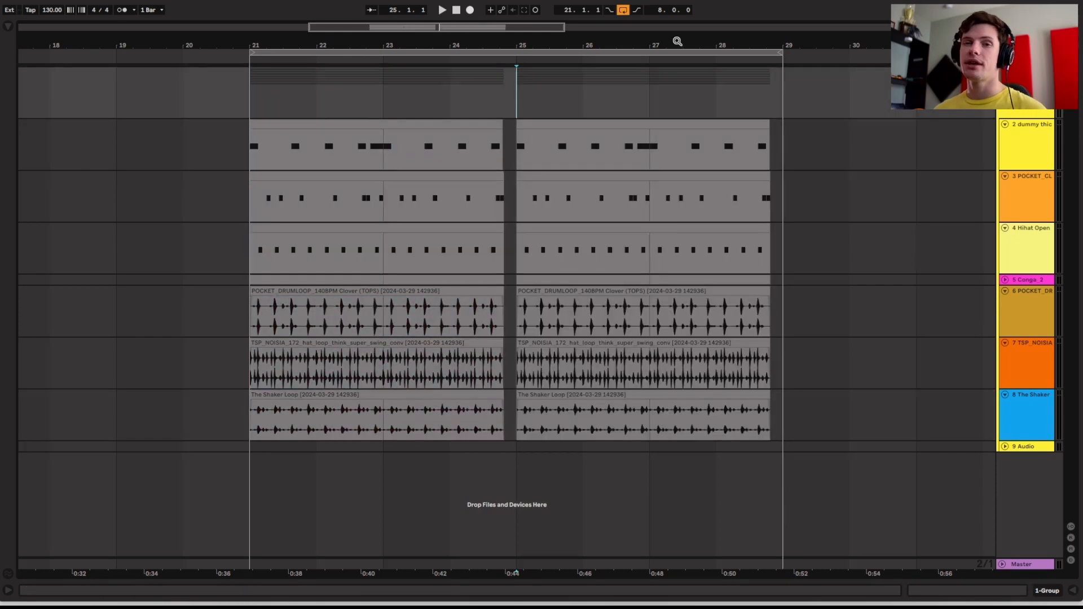
pyautogui.moveTo(252, 52); pyautogui.dragTo(515, 51)
pyautogui.moveTo(660, 44); pyautogui.dragTo(660, 74)
pyautogui.press('z')
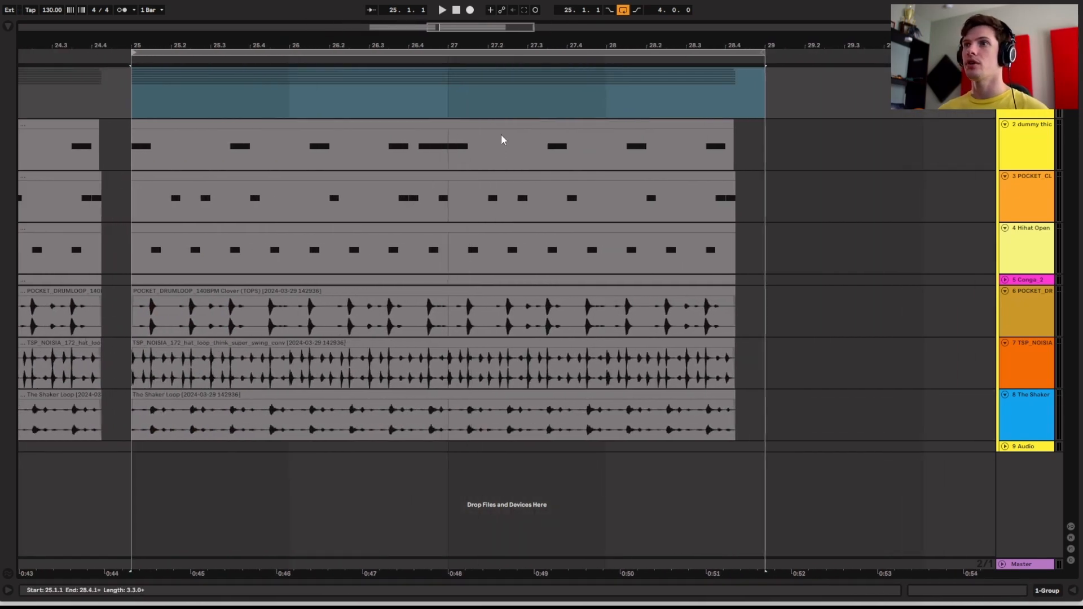
# - Open the clap clip at bar 25 and quantize its notes
pyautogui.click(503, 173)
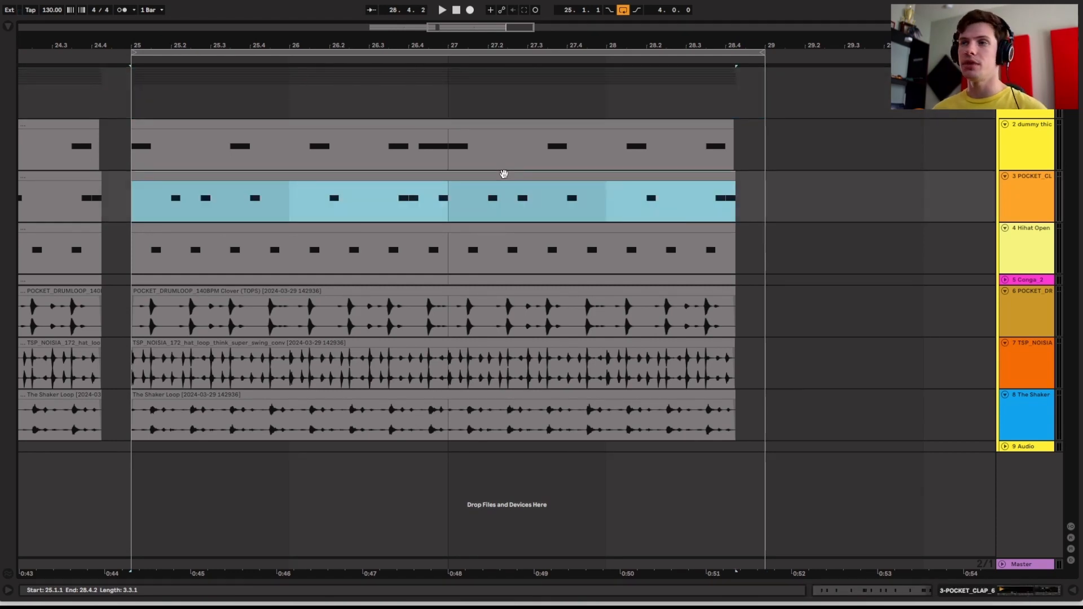
pyautogui.doubleClick(504, 173)
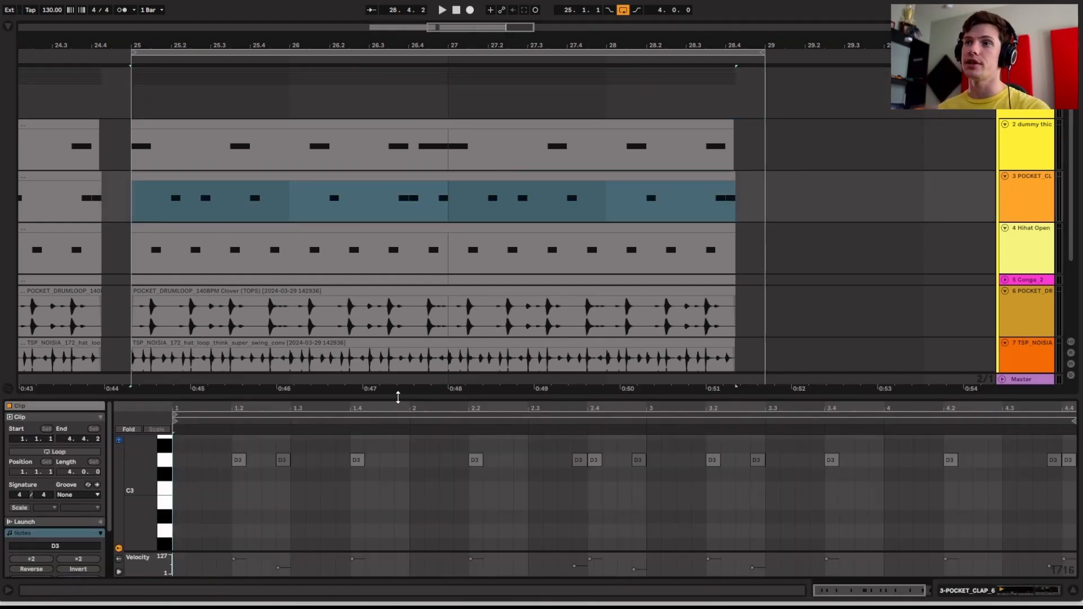
pyautogui.hotkey('ctrl', 'alt', 'l')
pyautogui.hotkey('alt', 'u')
# - Quantize the POCKET_DRUMLOOP audio clip at bar 25 to 1/16 with an amount of 100 %
pyautogui.doubleClick(339, 328)
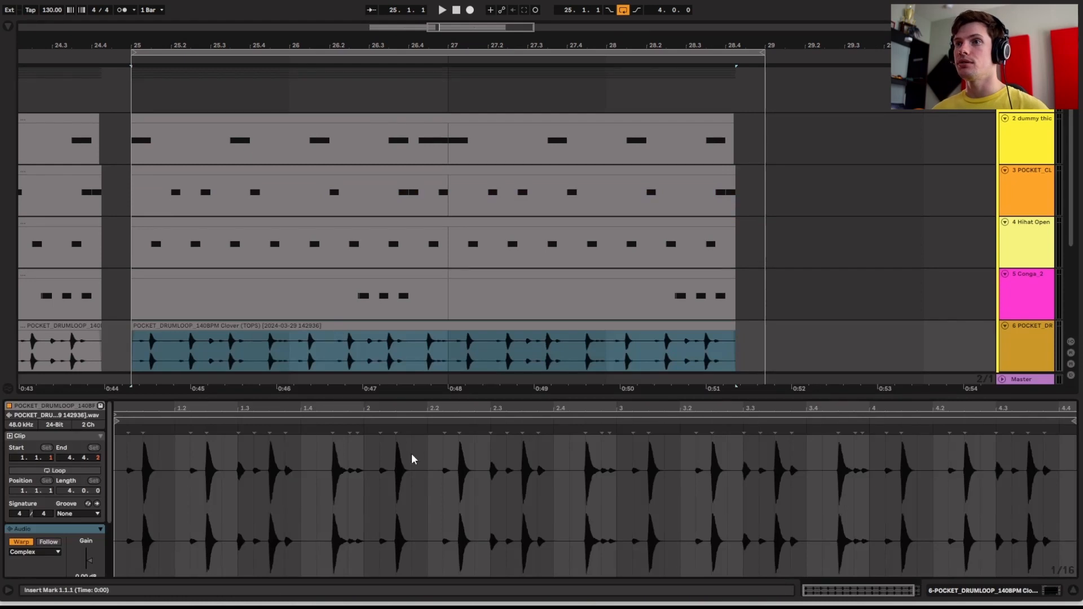
pyautogui.rightClick(426, 460)
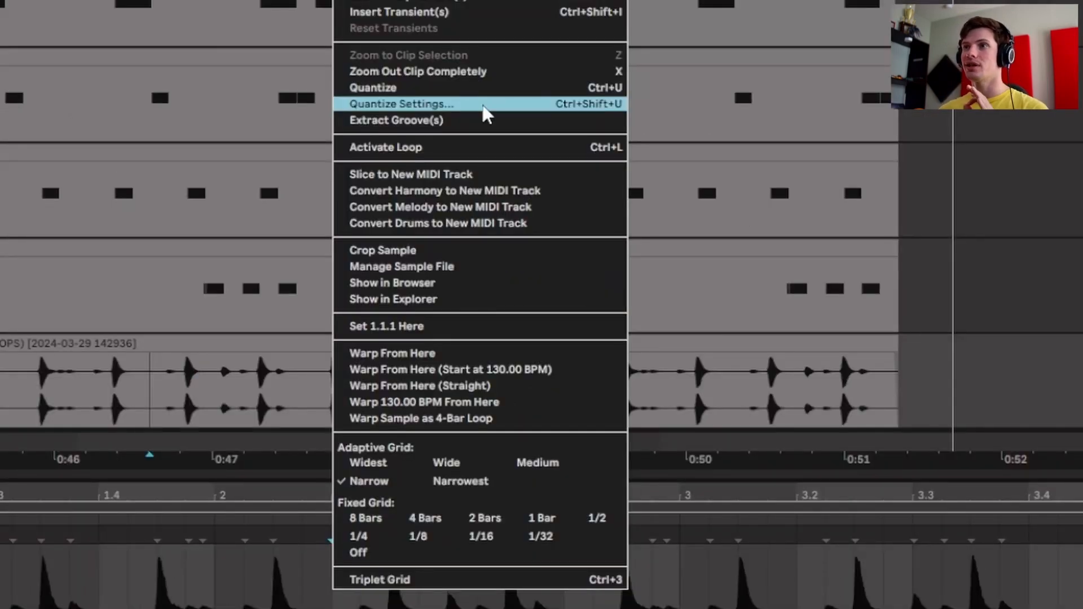
pyautogui.click(486, 114)
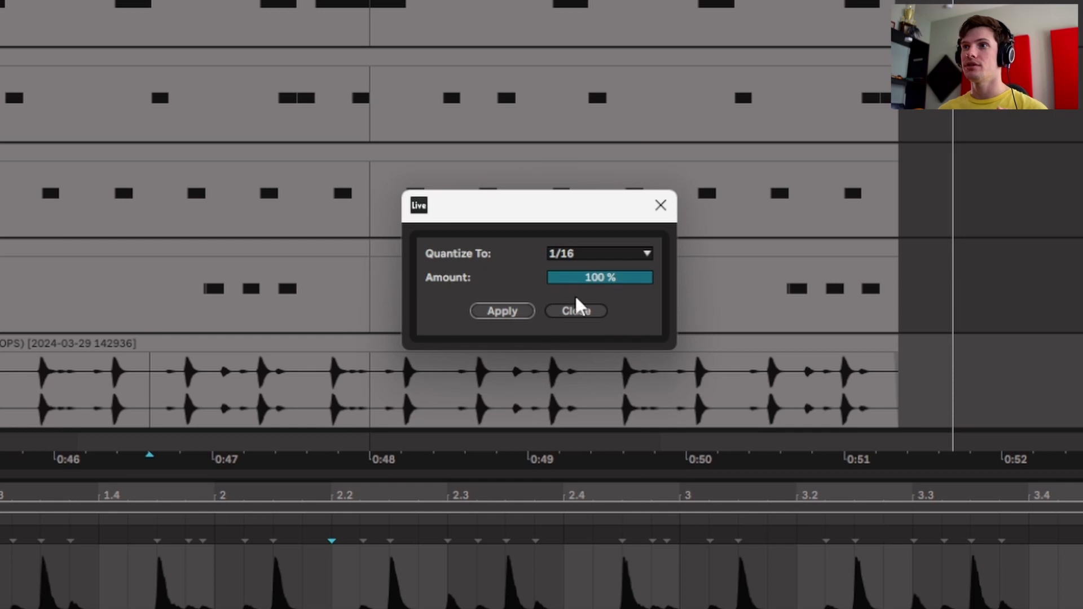
pyautogui.click(502, 311)
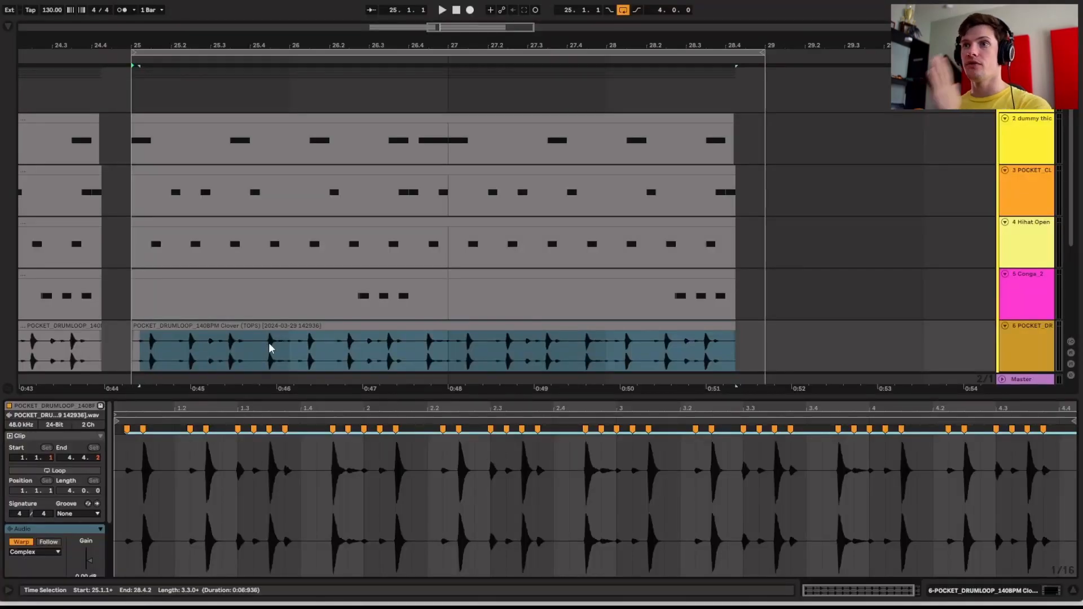
# - Quantize the TSP_NOISIA hat loop clip at bar 25 with the current quantize settings
pyautogui.scroll(-3, 270, 348)
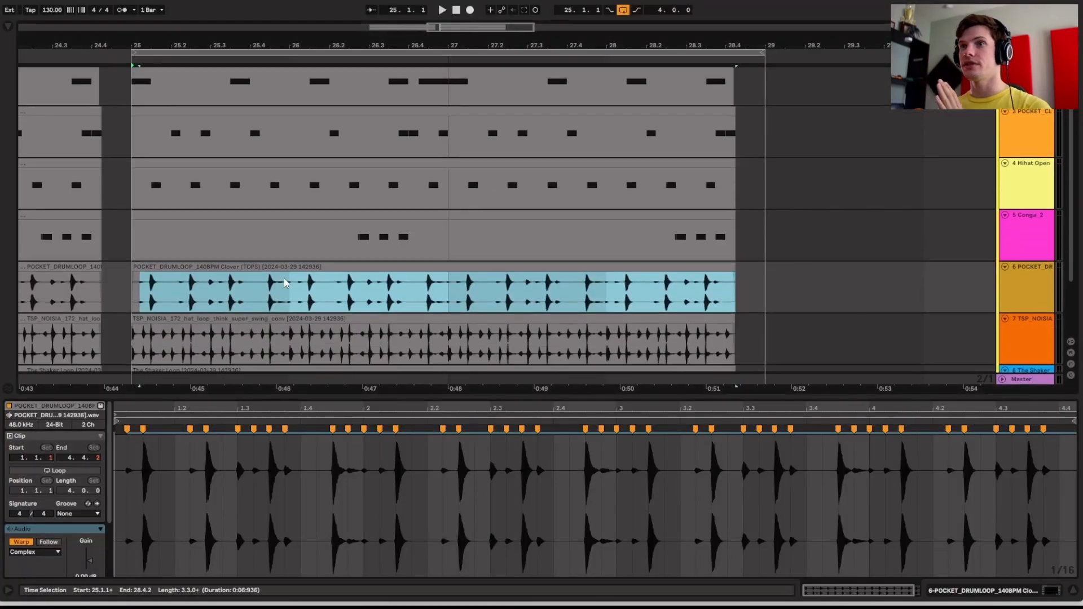
pyautogui.click(282, 284)
pyautogui.click(319, 504)
pyautogui.rightClick(394, 451)
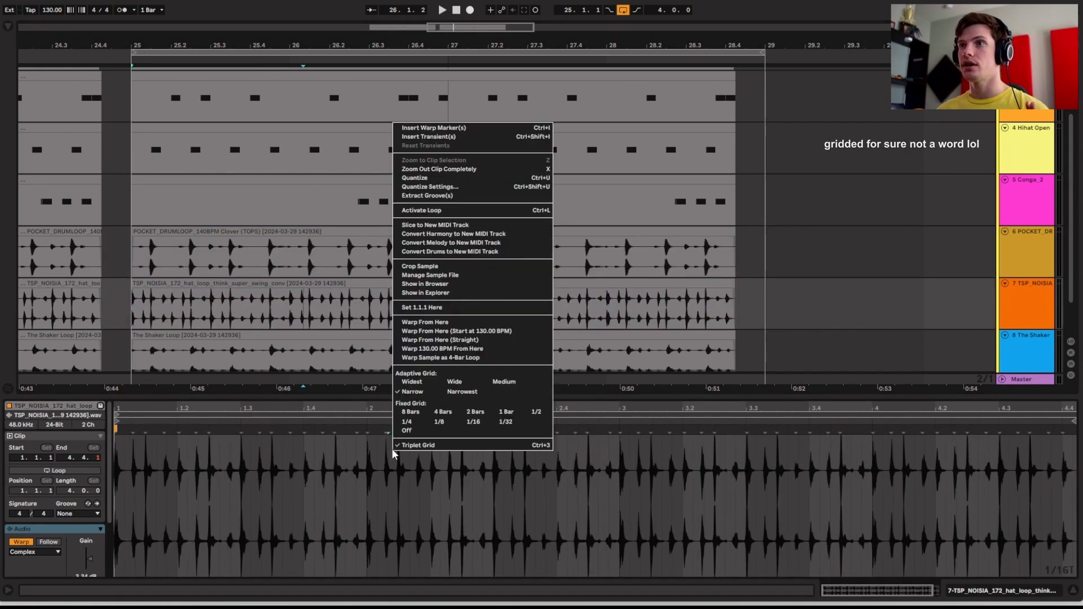
pyautogui.click(437, 178)
# - Set the POCKET_DRUMLOOP clip's warp mode to Beats, preserving Transients, with transient looping off
pyautogui.click(443, 282)
pyautogui.scroll(-2, 443, 283)
pyautogui.click(445, 284)
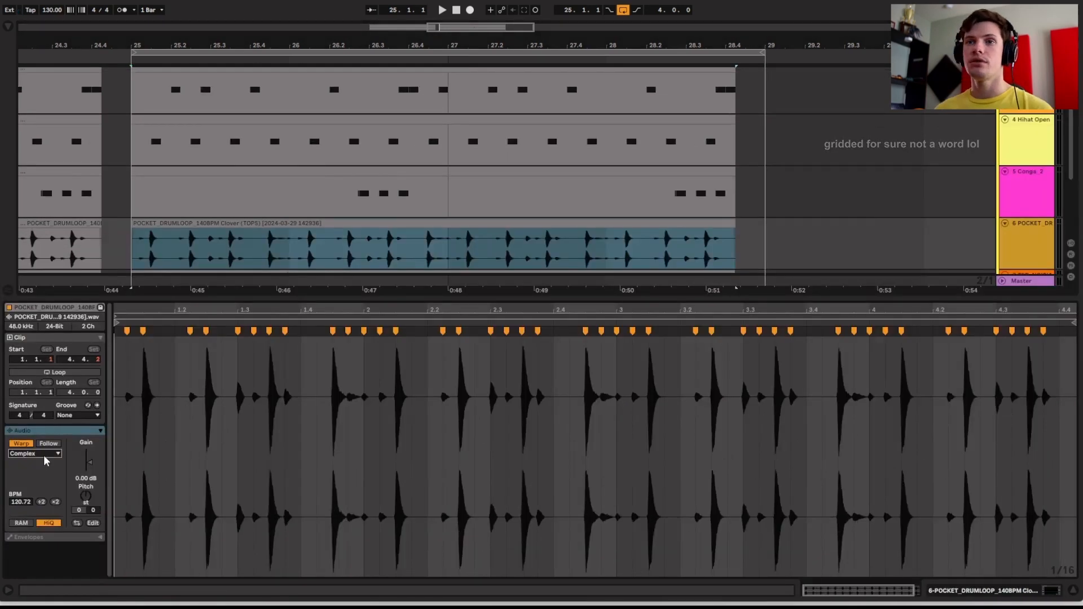
pyautogui.click(44, 456)
pyautogui.click(40, 464)
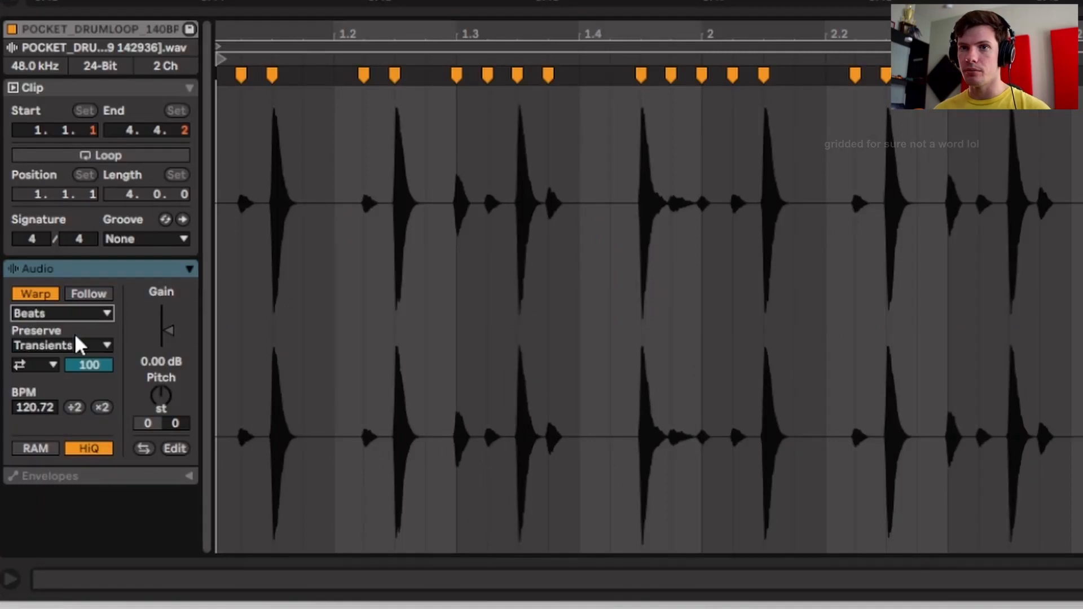
pyautogui.click(25, 479)
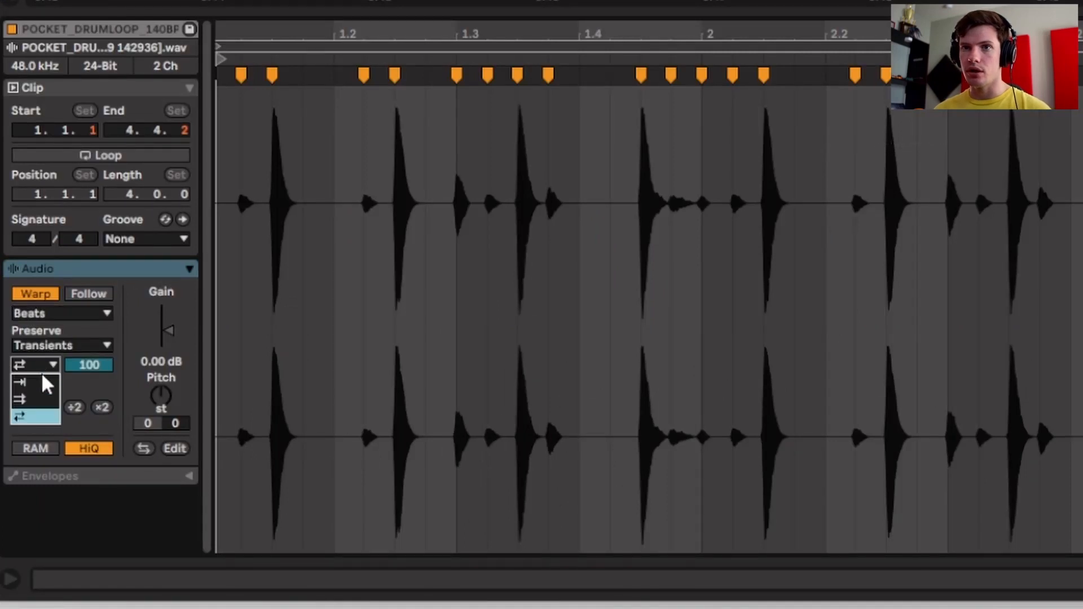
pyautogui.click(42, 381)
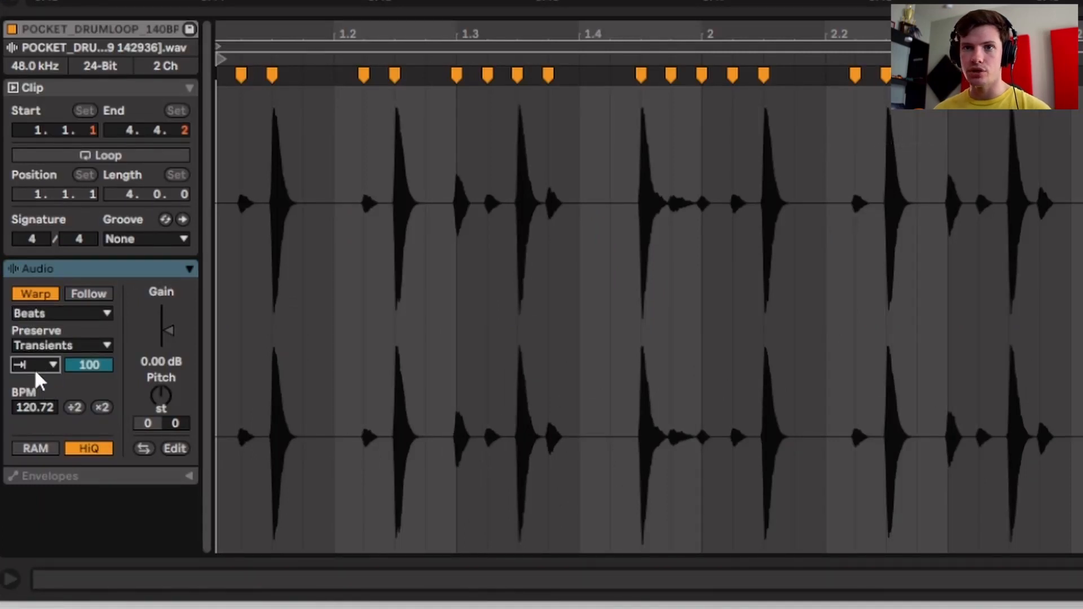
pyautogui.click(88, 347)
pyautogui.click(85, 344)
pyautogui.click(52, 365)
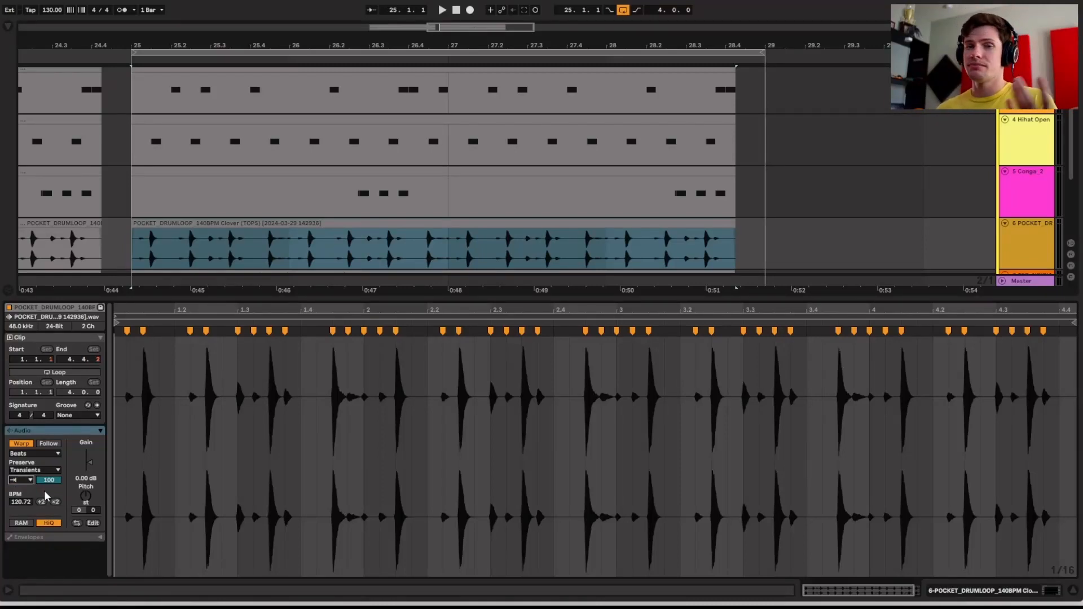
# - Set the TSP_NOISIA hat loop clip's warp mode to Beats, preserving Transients, with transient looping off
pyautogui.press('Down')
pyautogui.click(39, 453)
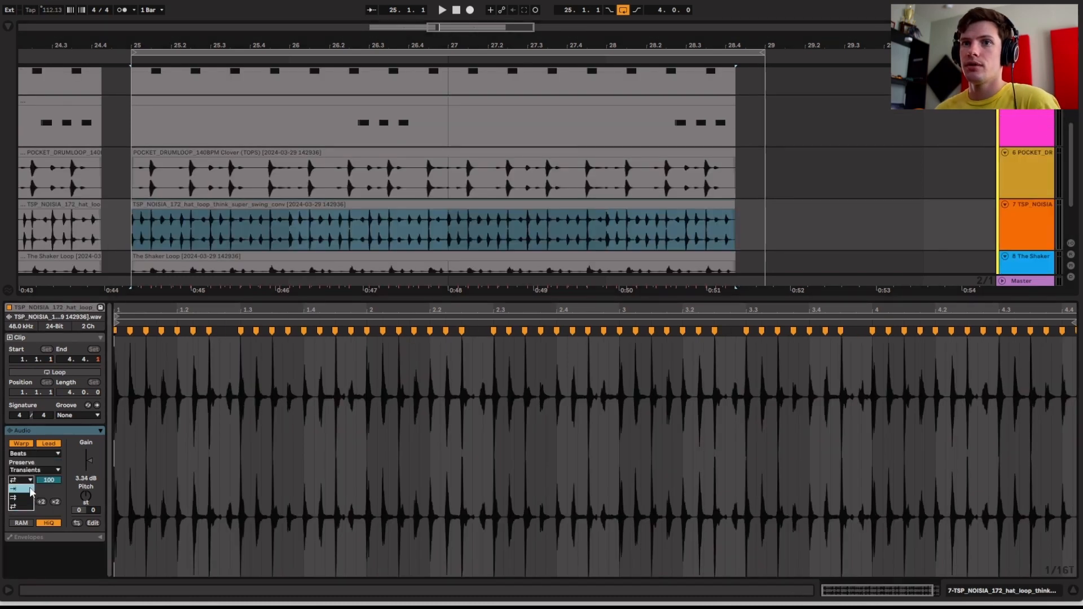
pyautogui.press('Down')
pyautogui.click(97, 406)
# - Play the looped drum section from bar 25, then stop with the insert marker back at bar 25
pyautogui.press('space')
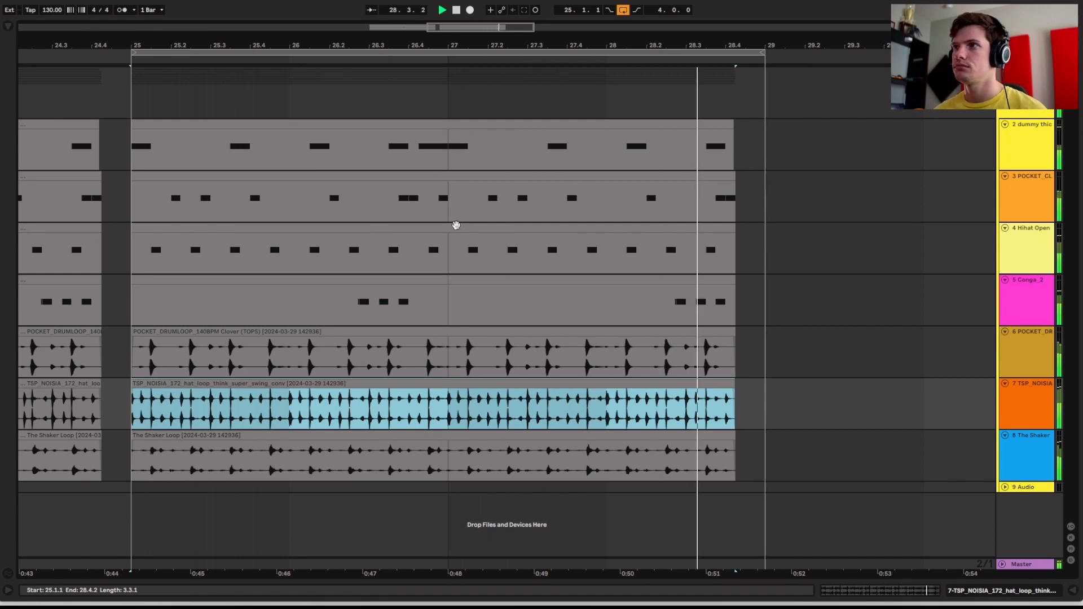
pyautogui.click(168, 263)
pyautogui.press('space')
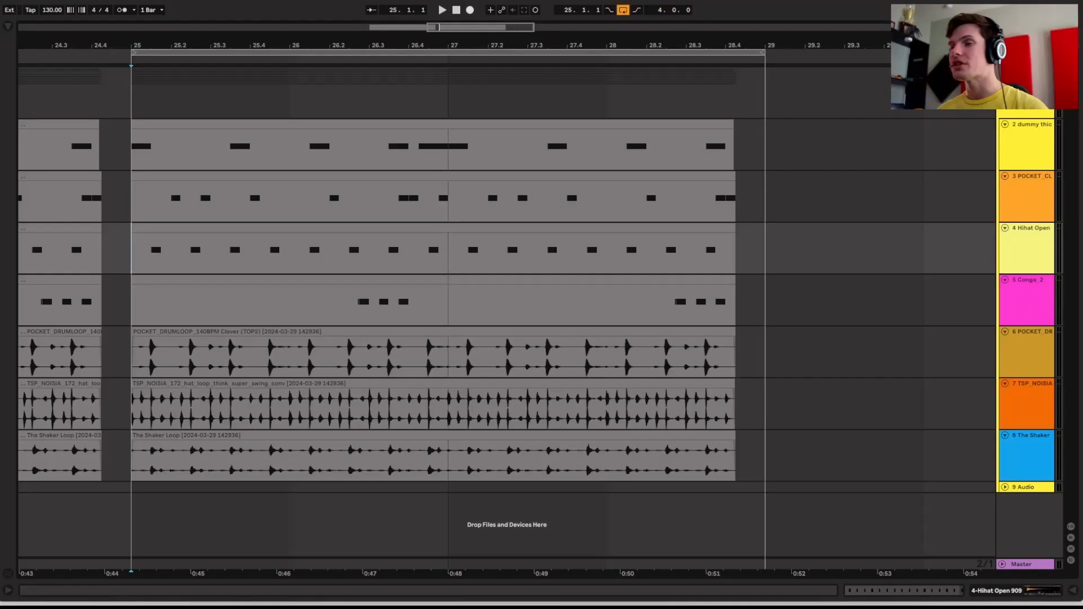
# - Show the browser's Grooves category at the Swing 16ths grooves
pyautogui.click(9, 27)
pyautogui.click(56, 254)
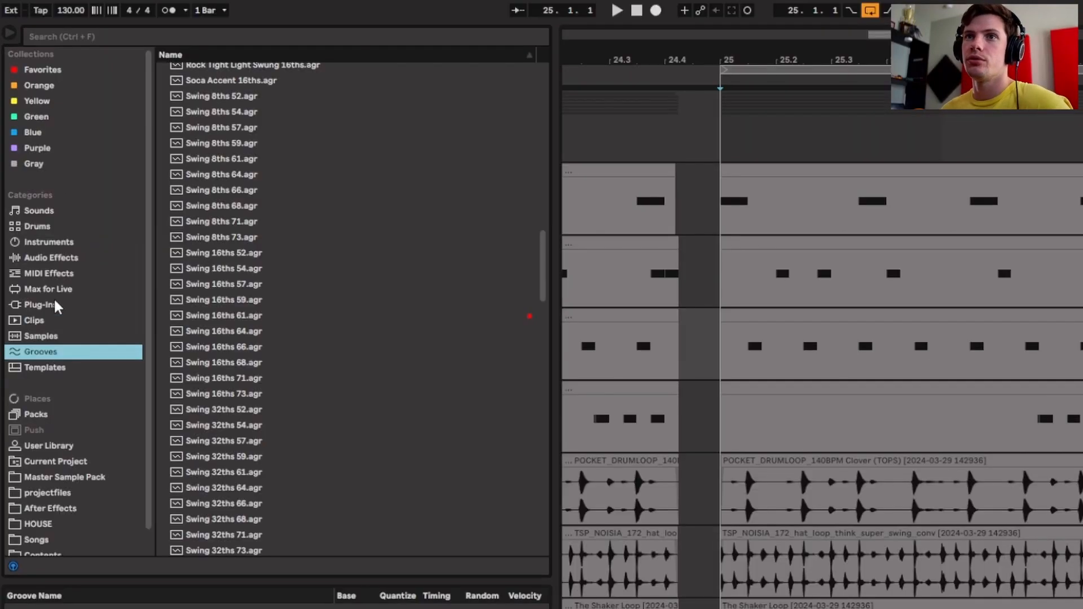
pyautogui.moveTo(543, 251); pyautogui.dragTo(561, 268)
pyautogui.moveTo(403, 190); pyautogui.dragTo(402, 194)
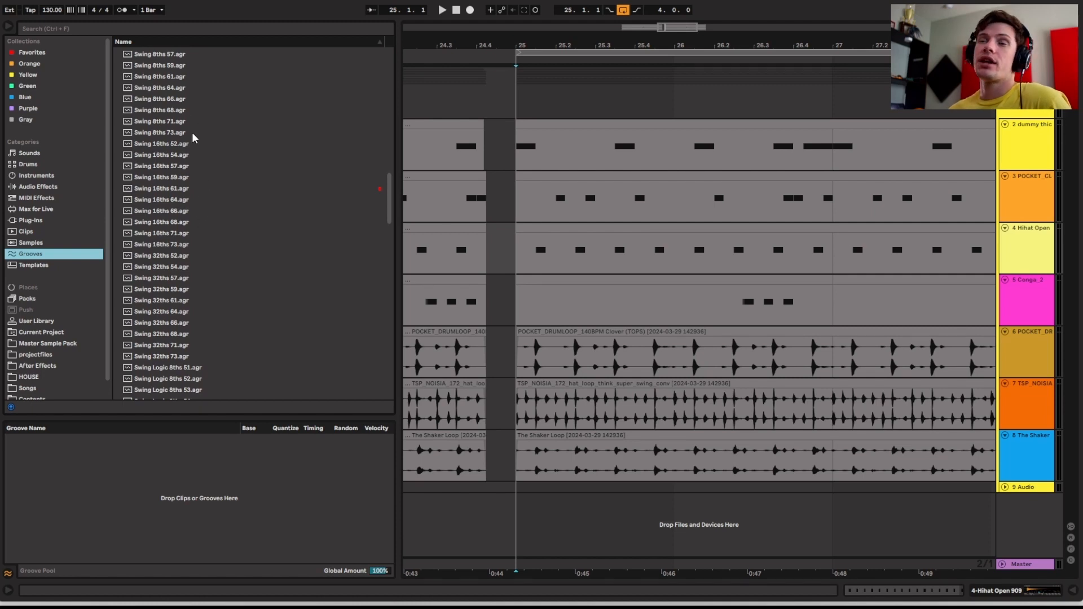
# - Preview the Swing 16ths 57, 66 and 73 grooves and add Swing 16ths 73 to the groove pool
pyautogui.click(177, 167)
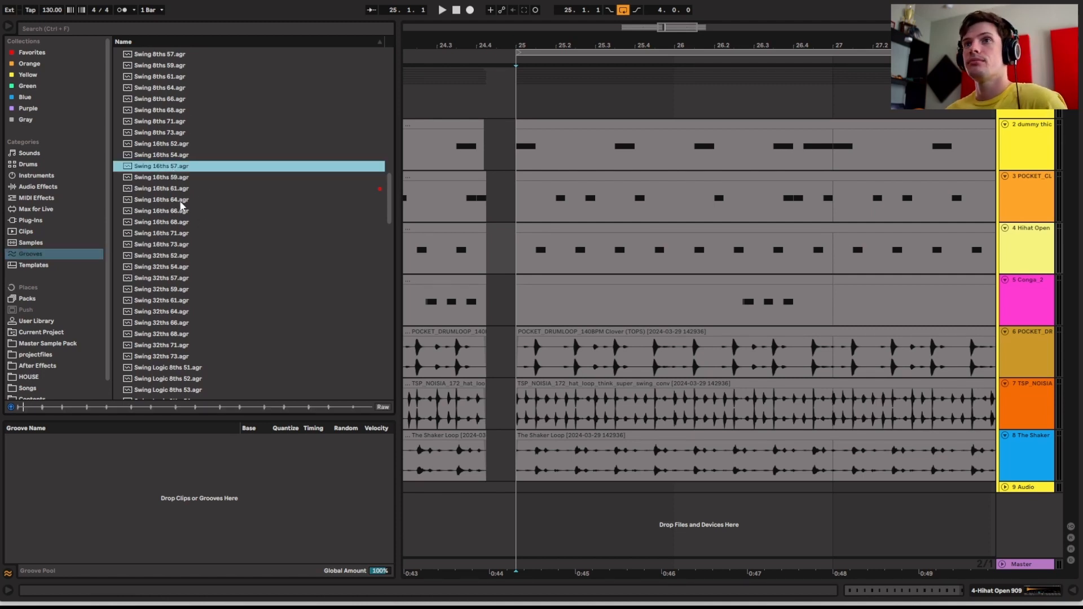
pyautogui.click(183, 213)
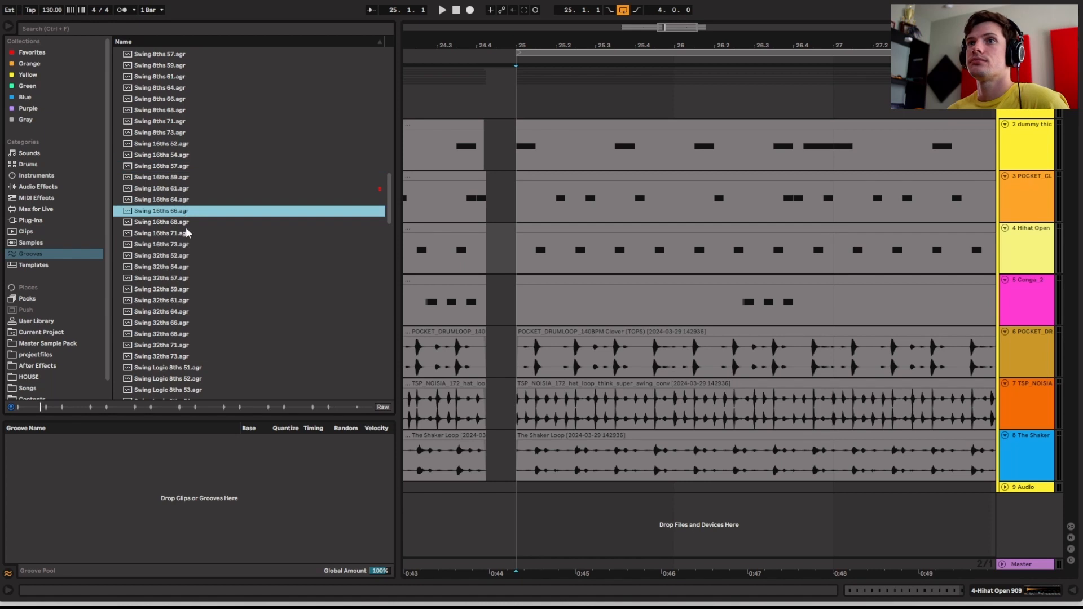
pyautogui.click(180, 246)
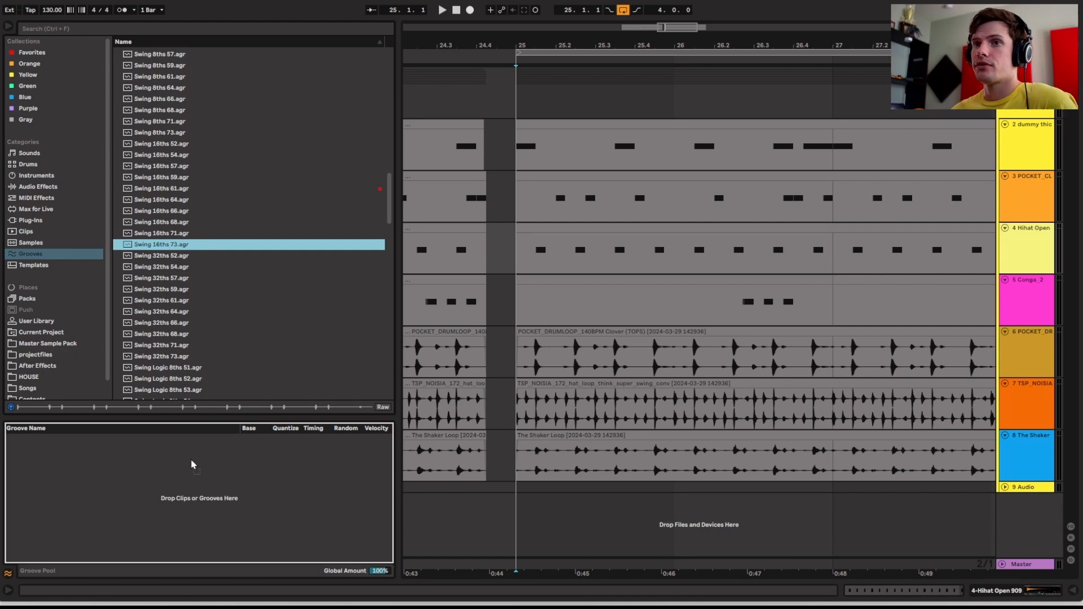
pyautogui.moveTo(191, 441); pyautogui.dragTo(192, 443)
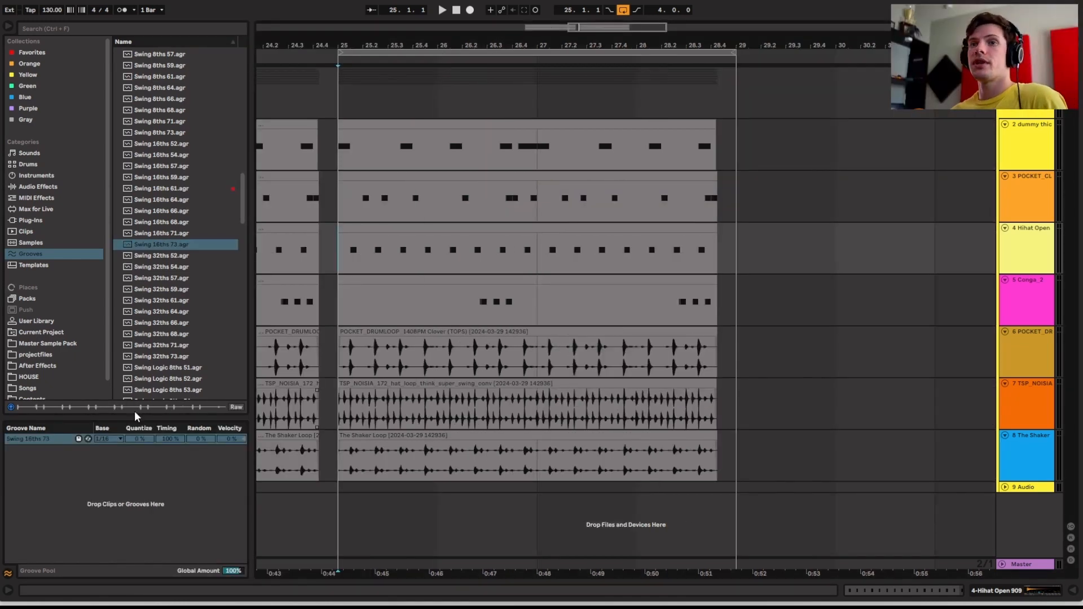
# - Apply the Swing 16ths 73 groove to the TSP_NOISIA hat loop and POCKET_DRUMLOOP clips at bar 25, then check the drum loop's groove choices
pyautogui.moveTo(60, 439); pyautogui.dragTo(366, 398)
pyautogui.moveTo(64, 444); pyautogui.dragTo(443, 334)
pyautogui.doubleClick(397, 341)
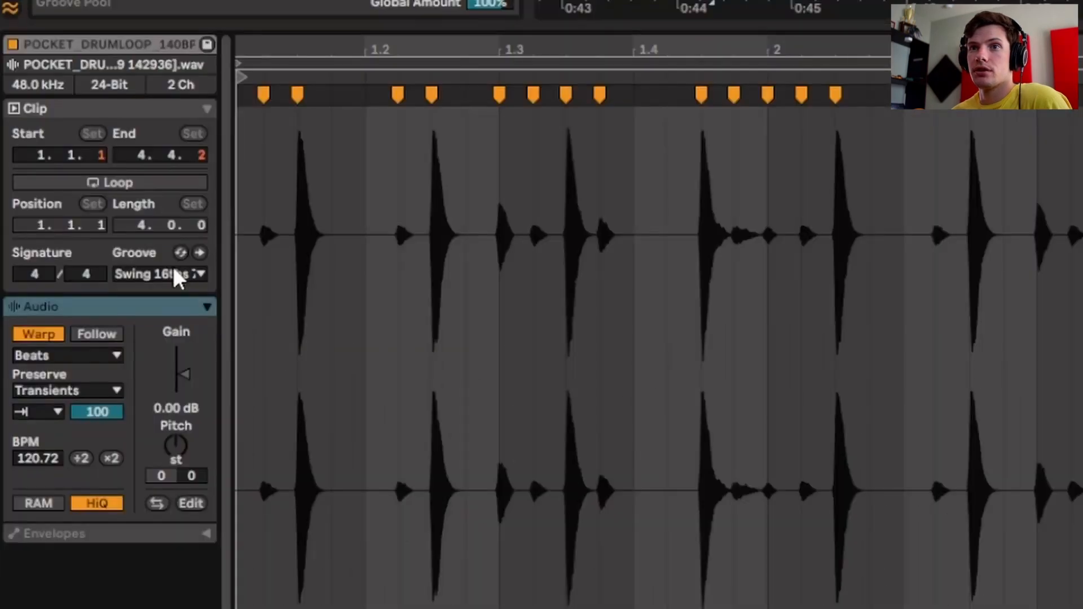
pyautogui.click(173, 271)
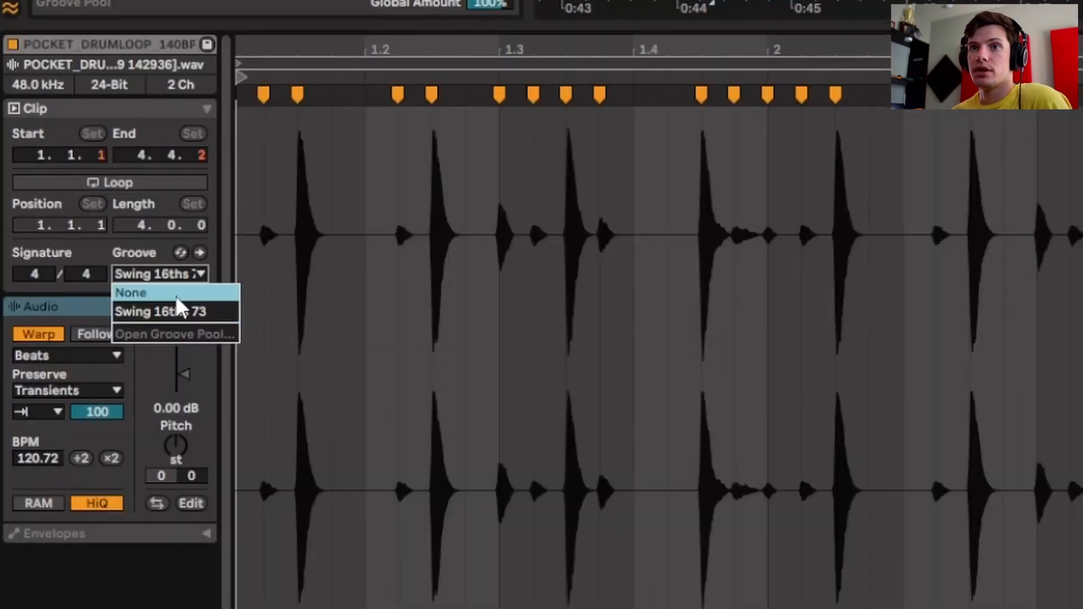
pyautogui.click(184, 272)
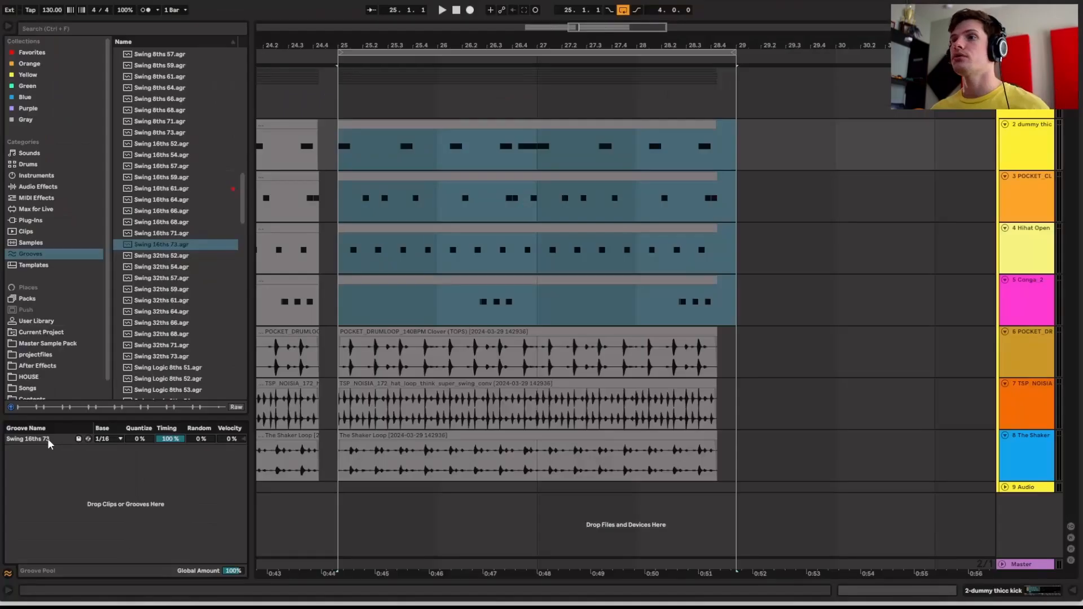
# - Consolidate the four MIDI clips from bar 25 to 29 and apply the Swing 16ths 73 groove to the hi-hat, clap and kick clips
pyautogui.moveTo(736, 299); pyautogui.dragTo(345, 126)
pyautogui.hotkey('ctrl', 'j')
pyautogui.moveTo(57, 438); pyautogui.dragTo(376, 247)
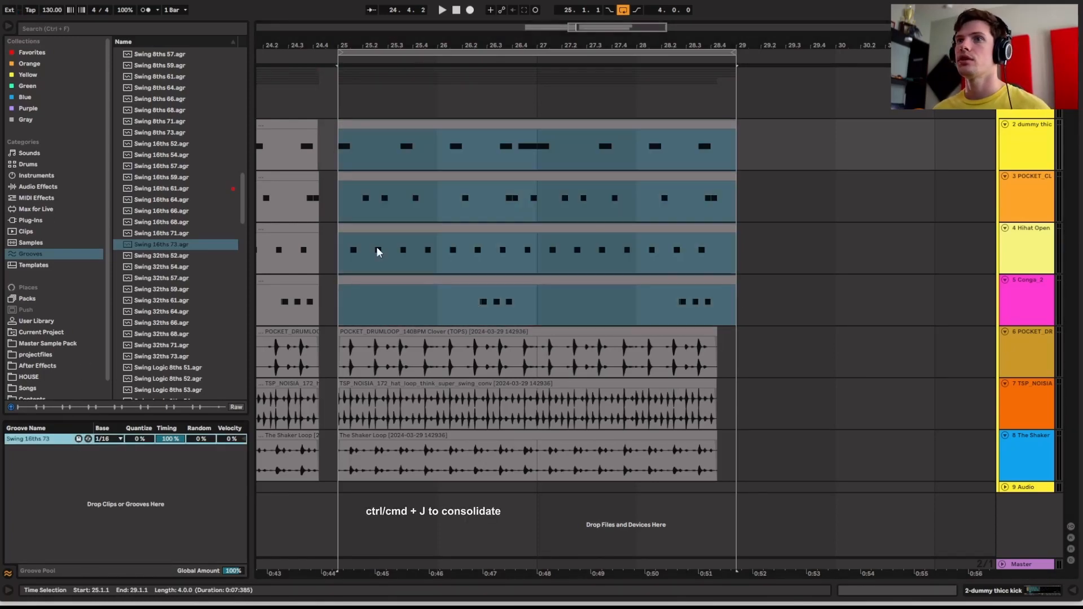
pyautogui.moveTo(58, 438); pyautogui.dragTo(408, 194)
pyautogui.moveTo(58, 439); pyautogui.dragTo(435, 160)
pyautogui.doubleClick(441, 177)
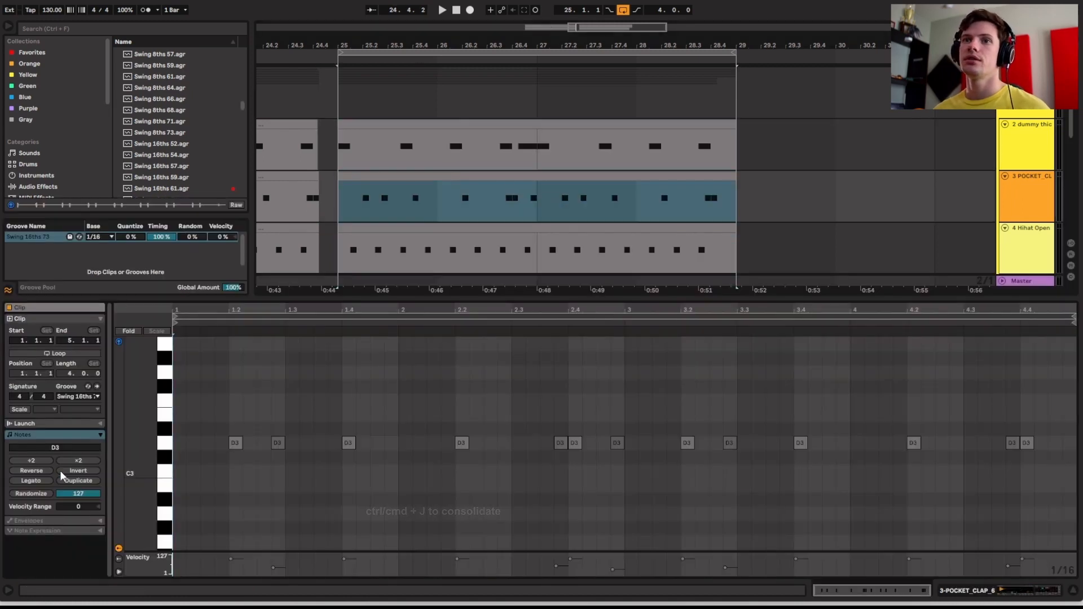
pyautogui.click(256, 296)
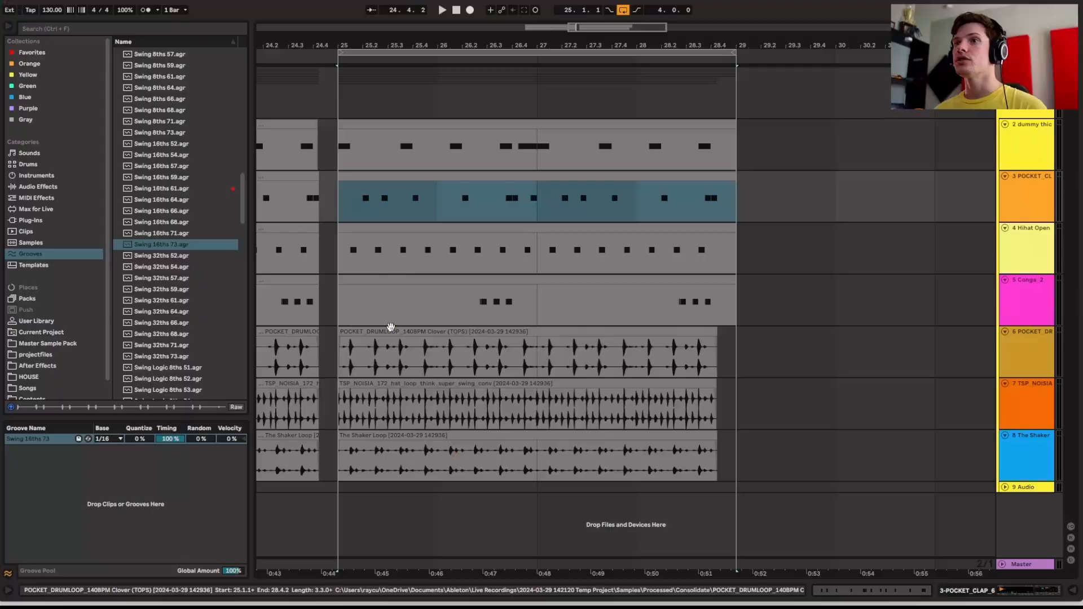
# - Play the drums from bar 25 and lower the Swing 16ths 73 groove's timing to 67% and down to 0%
pyautogui.click(334, 317)
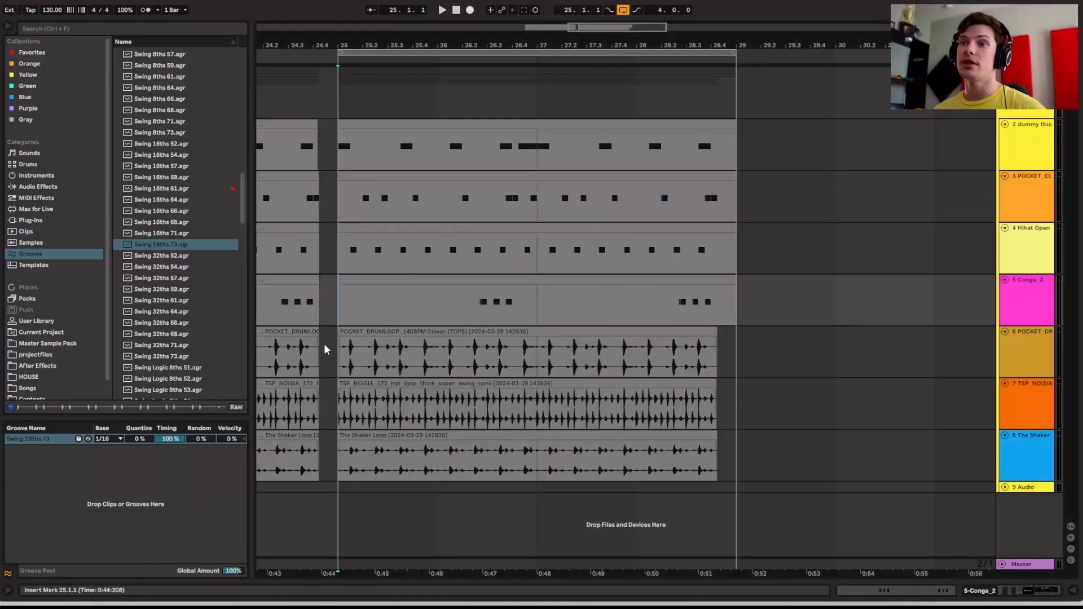
pyautogui.click(179, 438)
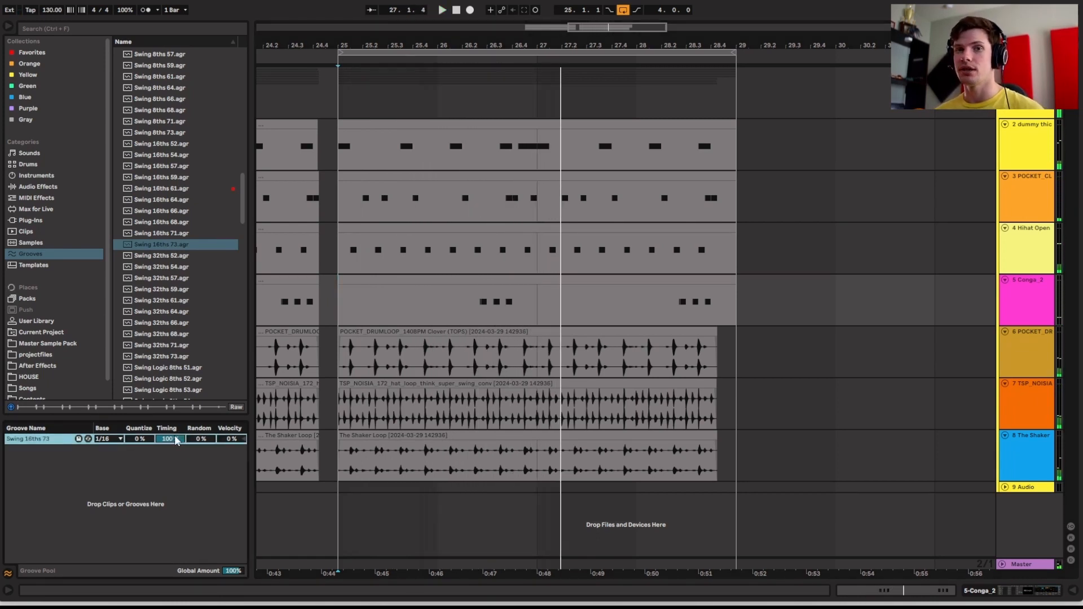
pyautogui.moveTo(171, 439)
pyautogui.mouseDown()
pyautogui.moveTo(170, 465)
pyautogui.moveTo(171, 432)
pyautogui.mouseUp()
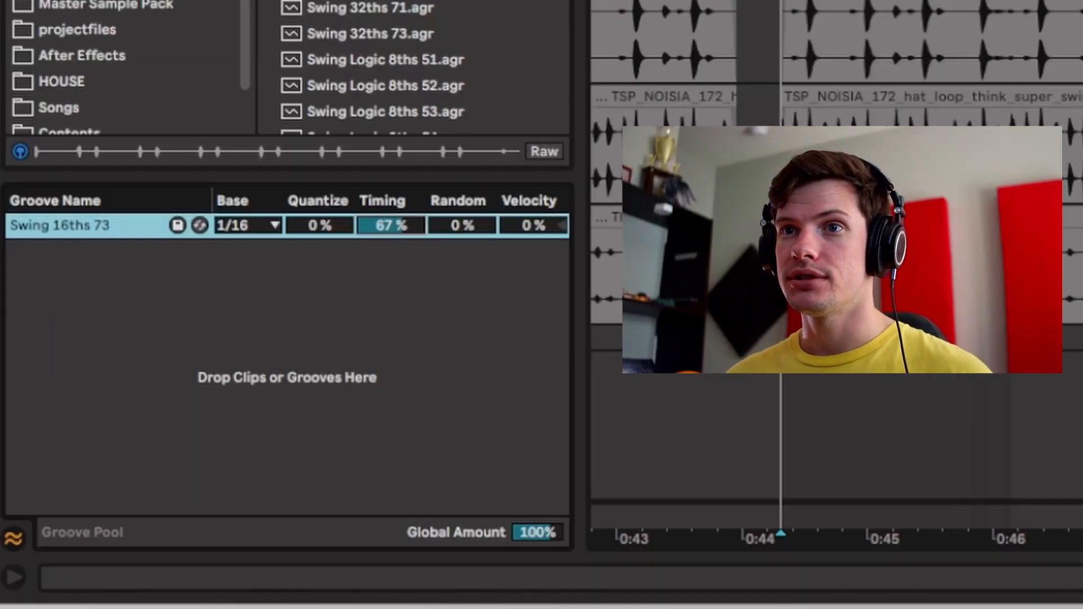
pyautogui.moveTo(390, 225); pyautogui.dragTo(391, 218)
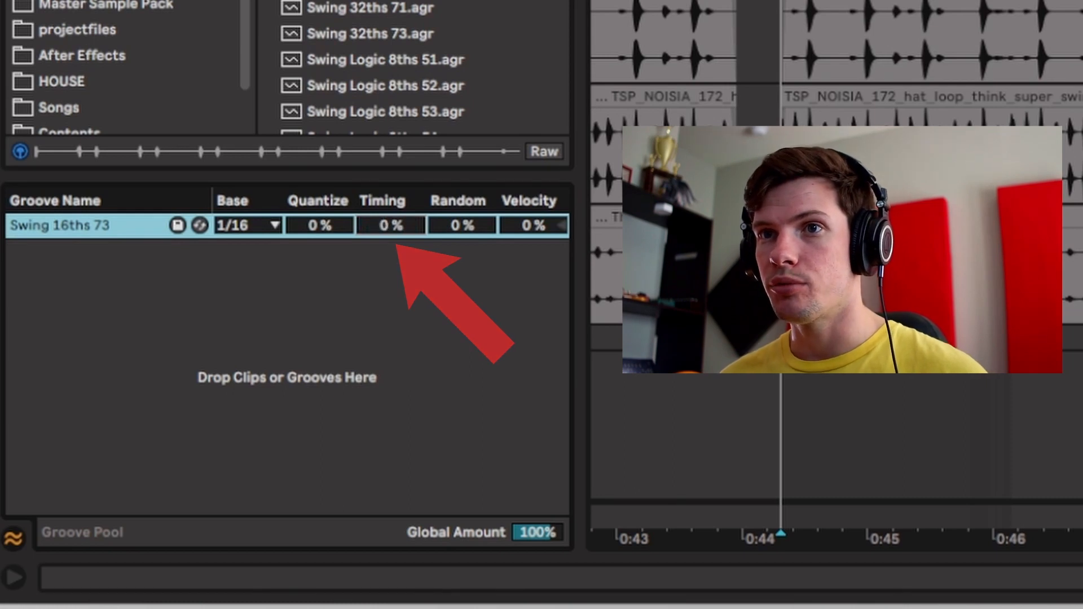
pyautogui.press('space')
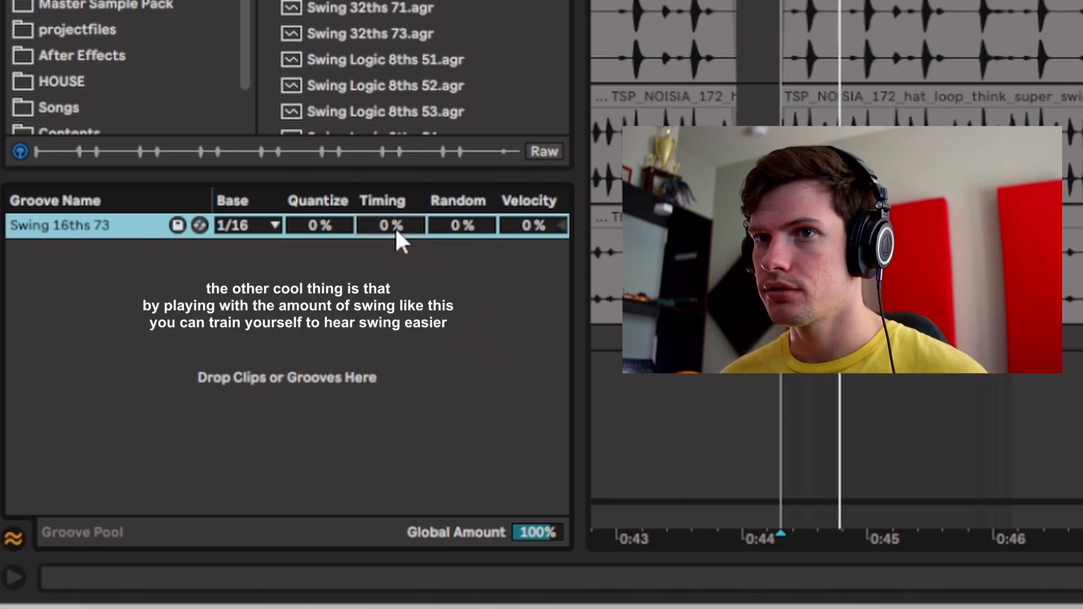
# - Raise the Swing 16ths 73 groove's timing through 15% and 45% to 68% while listening to the loop
pyautogui.moveTo(390, 225); pyautogui.dragTo(391, 216)
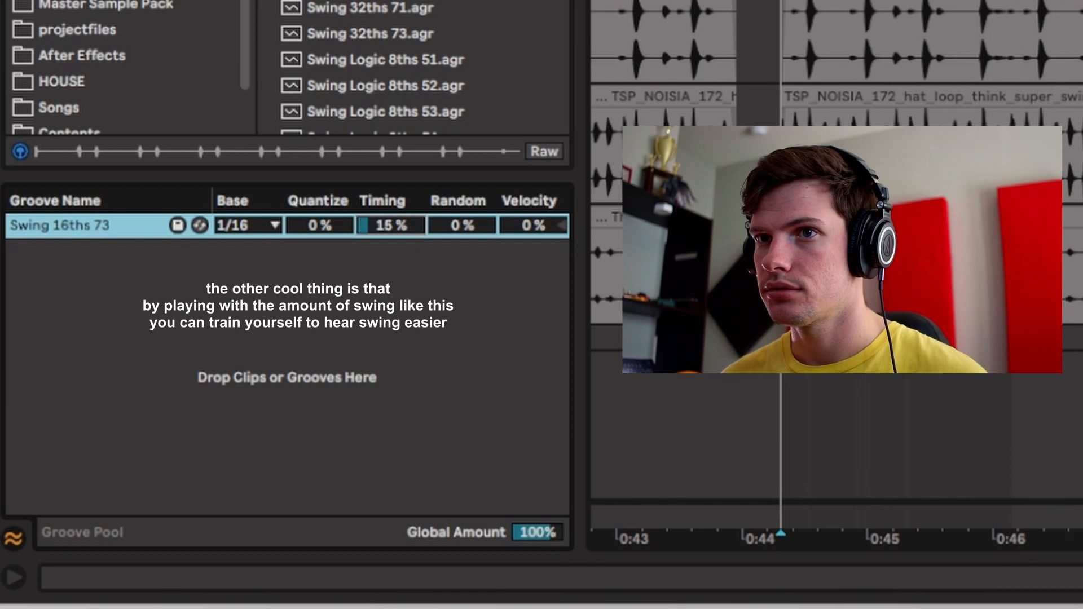
pyautogui.moveTo(390, 194); pyautogui.dragTo(391, 168)
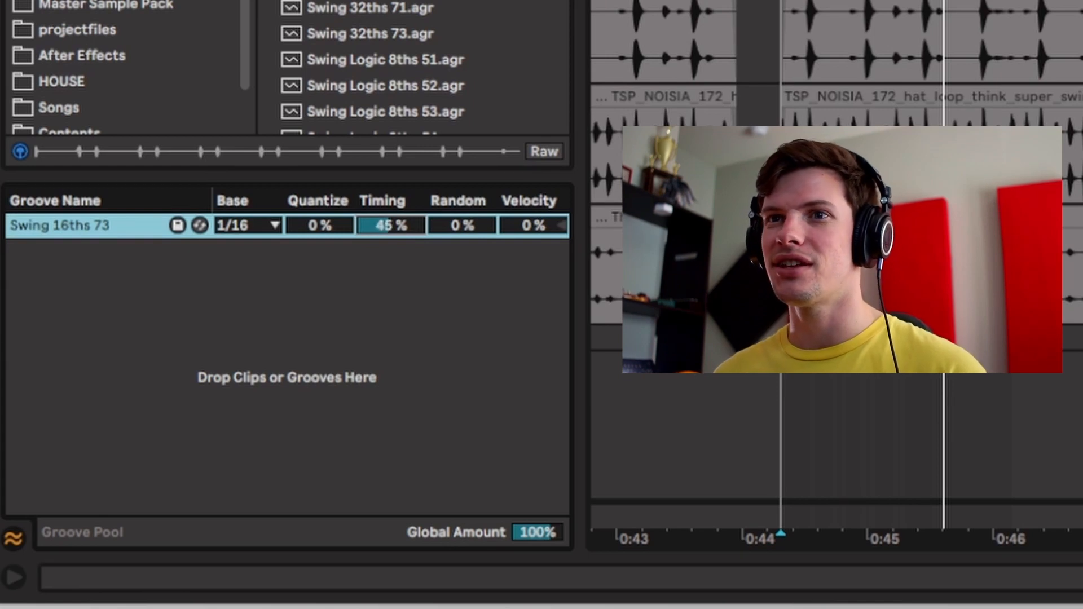
pyautogui.moveTo(390, 225); pyautogui.dragTo(398, 223)
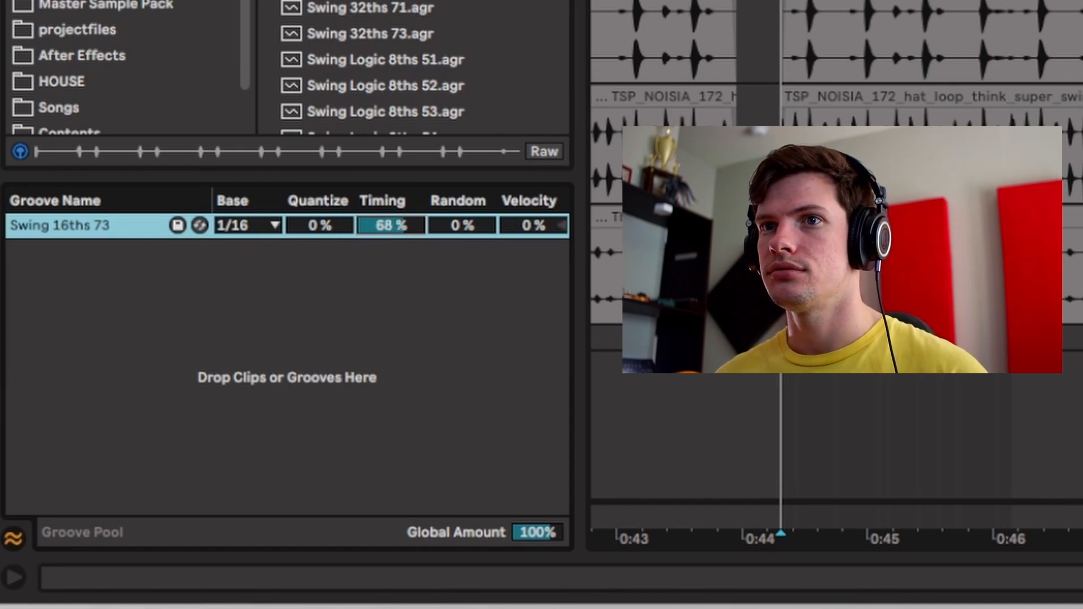
pyautogui.press('space')
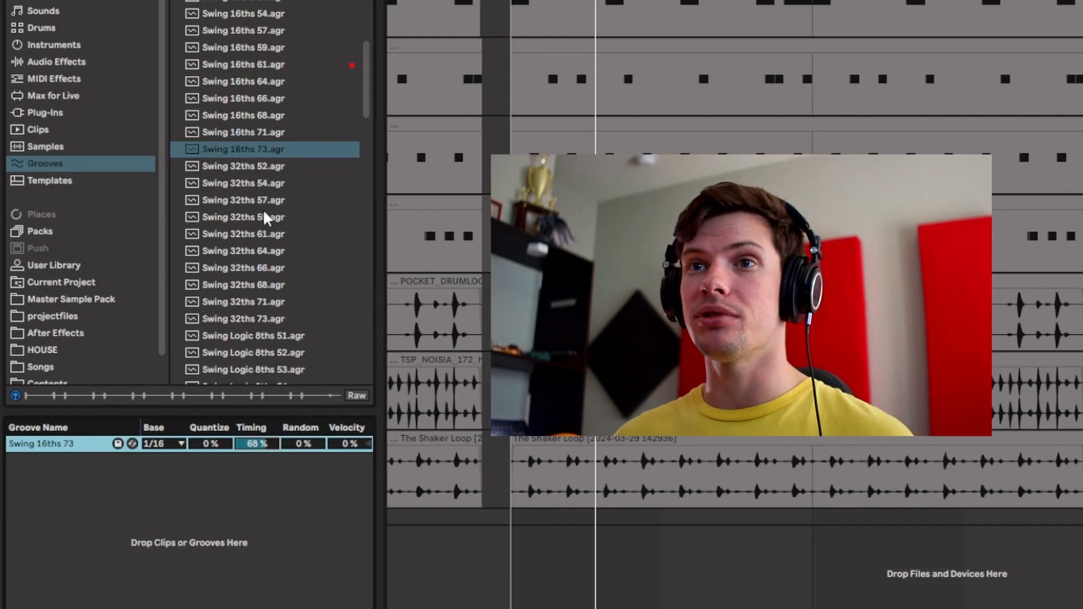
# - Replace Swing 16ths 73 in the groove pool with the Jazz African Timbales 16ths groove from the groove library
pyautogui.scroll(15, 253, 133)
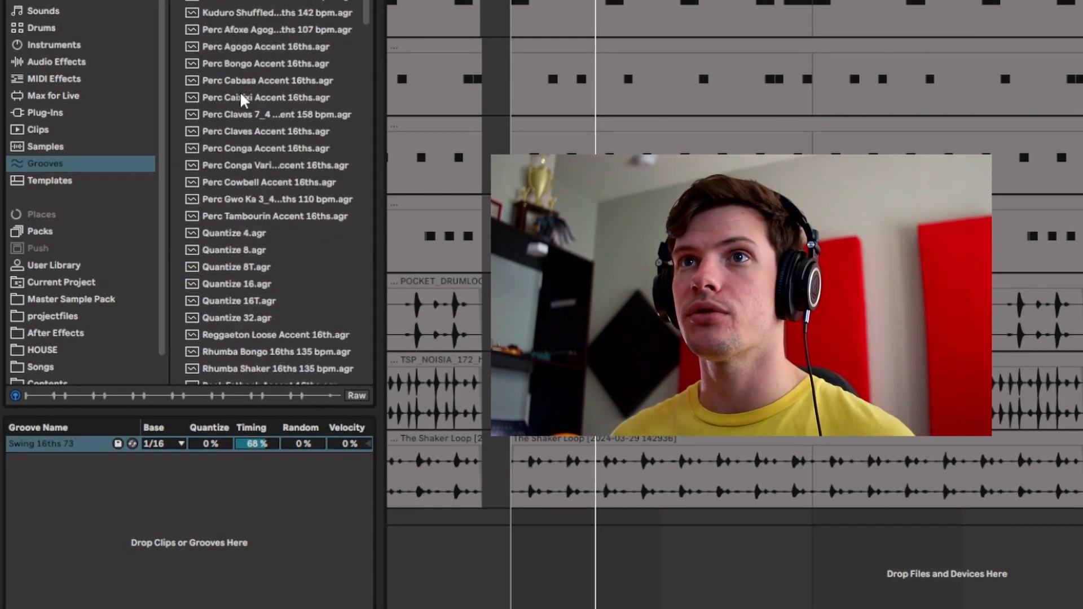
pyautogui.scroll(10, 252, 80)
pyautogui.moveTo(265, 54); pyautogui.dragTo(81, 448)
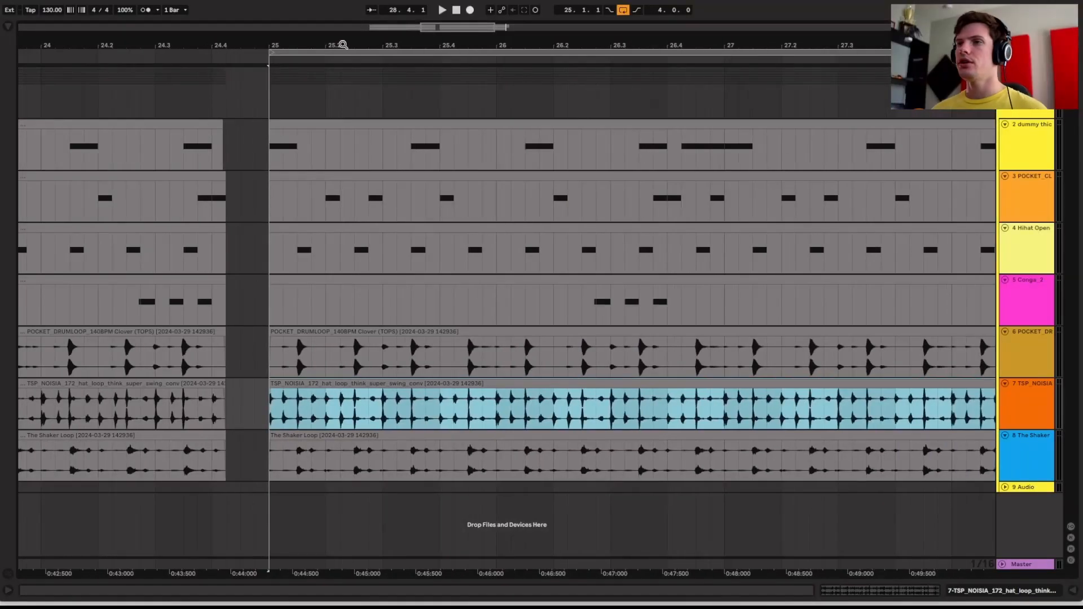
# - Examine how the hits line up around 26.3, marking 26.3.2 to 26.3.4 across the conga, drum loop, hat loop and shaker tracks
pyautogui.moveTo(638, 42); pyautogui.dragTo(639, 226)
pyautogui.click(537, 324)
pyautogui.click(592, 428)
pyautogui.click(563, 357)
pyautogui.moveTo(539, 302); pyautogui.dragTo(723, 443)
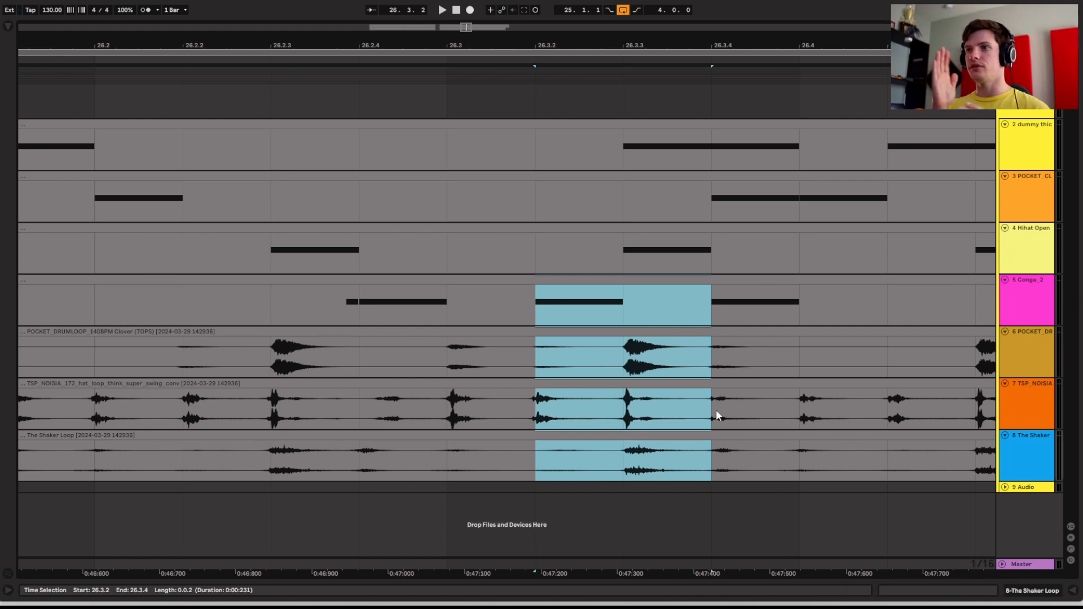
# - Try committing the groove to the TSP_NOISIA hat loop clip, undo the commit and close the clip view
pyautogui.doubleClick(669, 419)
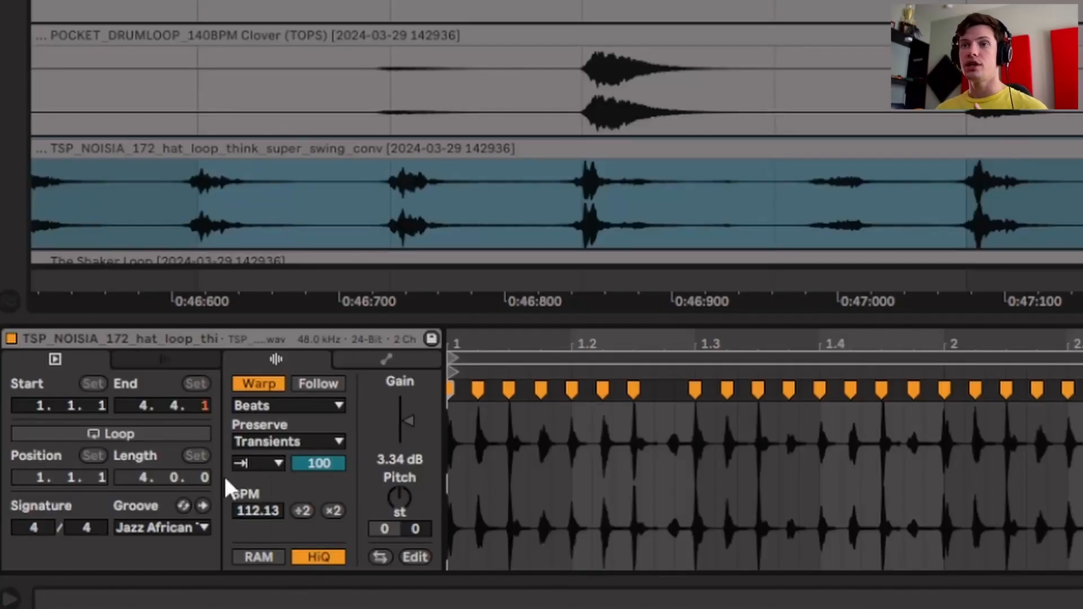
pyautogui.click(201, 505)
pyautogui.scroll(-3, 863, 93)
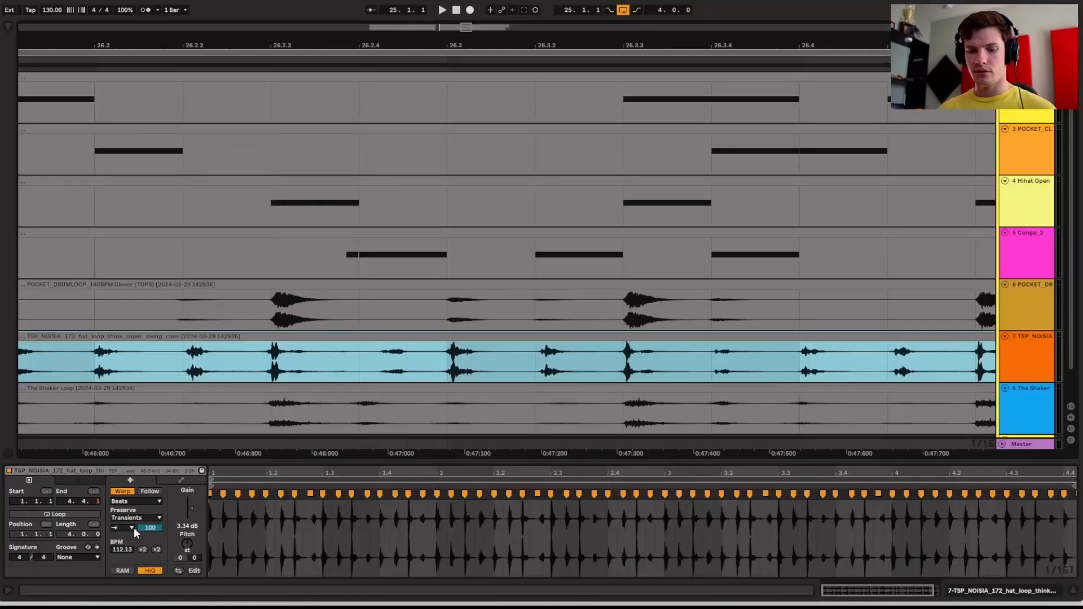
pyautogui.click(133, 527)
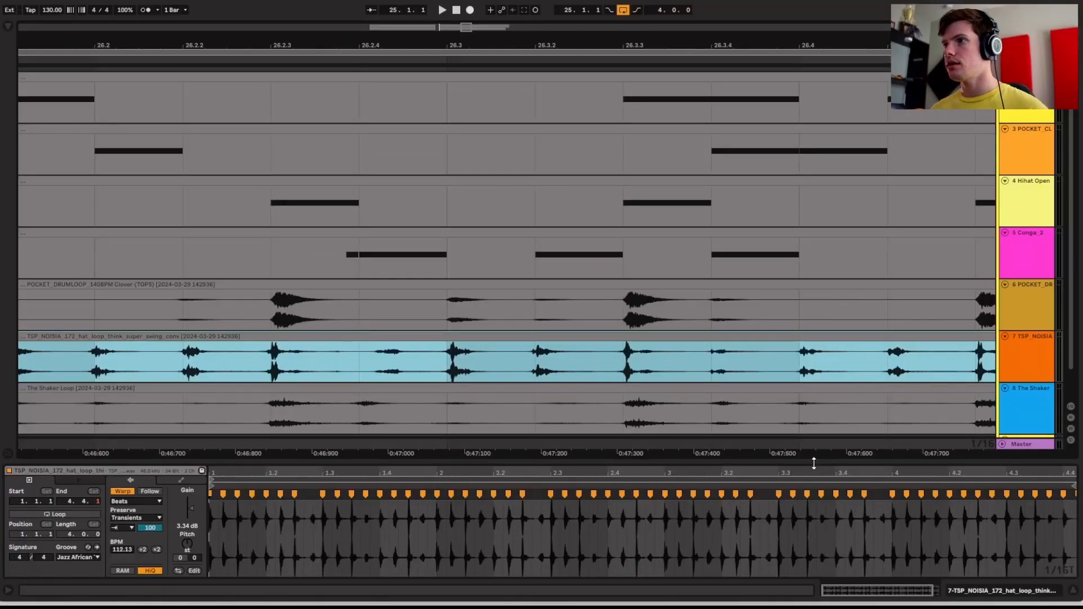
pyautogui.hotkey('ctrl', 'alt', 'l')
pyautogui.moveTo(668, 38); pyautogui.dragTo(674, 12)
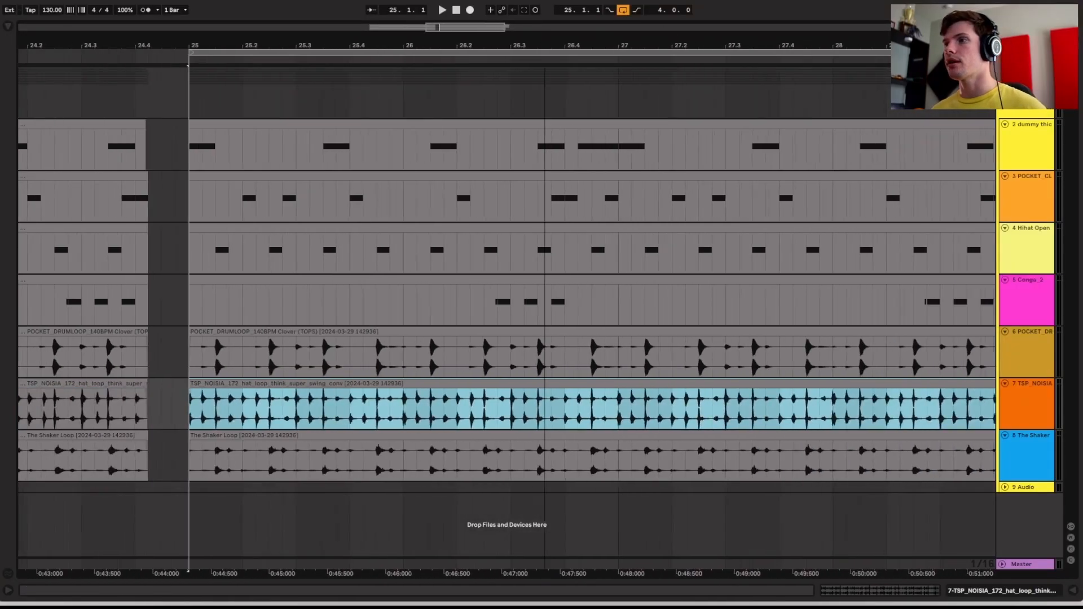
# - Show the tracks' input/output and mixer settings and load an empty Drum Rack onto a new MIDI track below the shaker
pyautogui.click(338, 347)
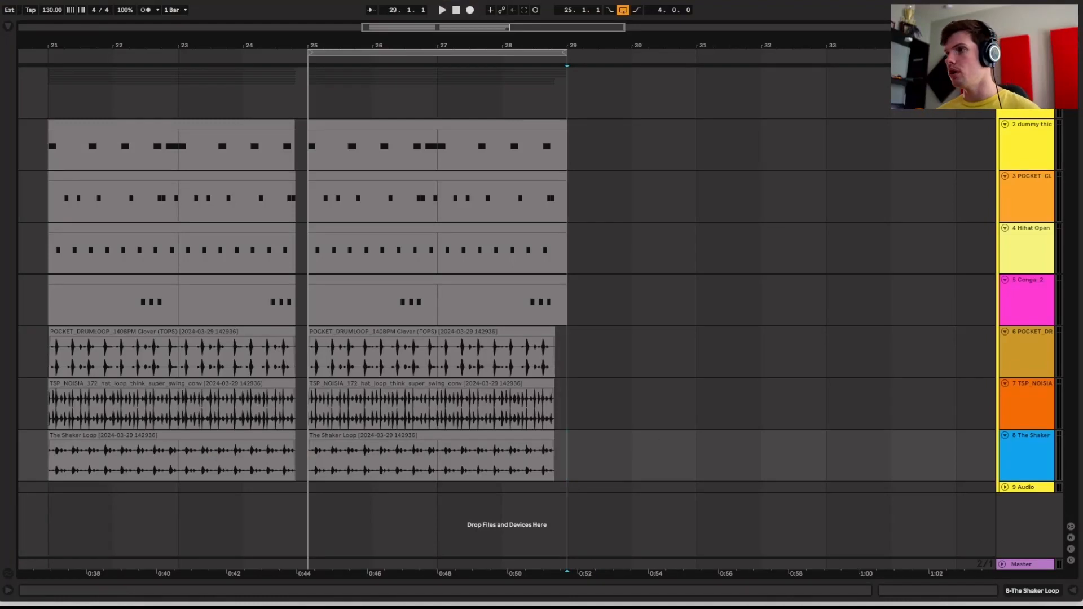
pyautogui.click(1070, 527)
pyautogui.click(1070, 538)
pyautogui.click(1070, 548)
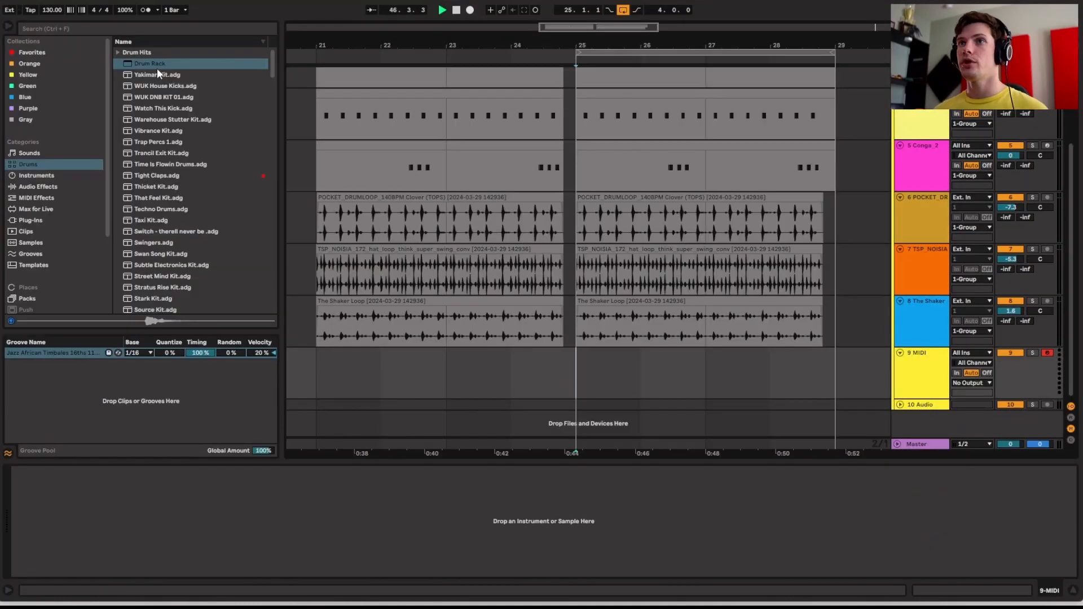
pyautogui.doubleClick(158, 67)
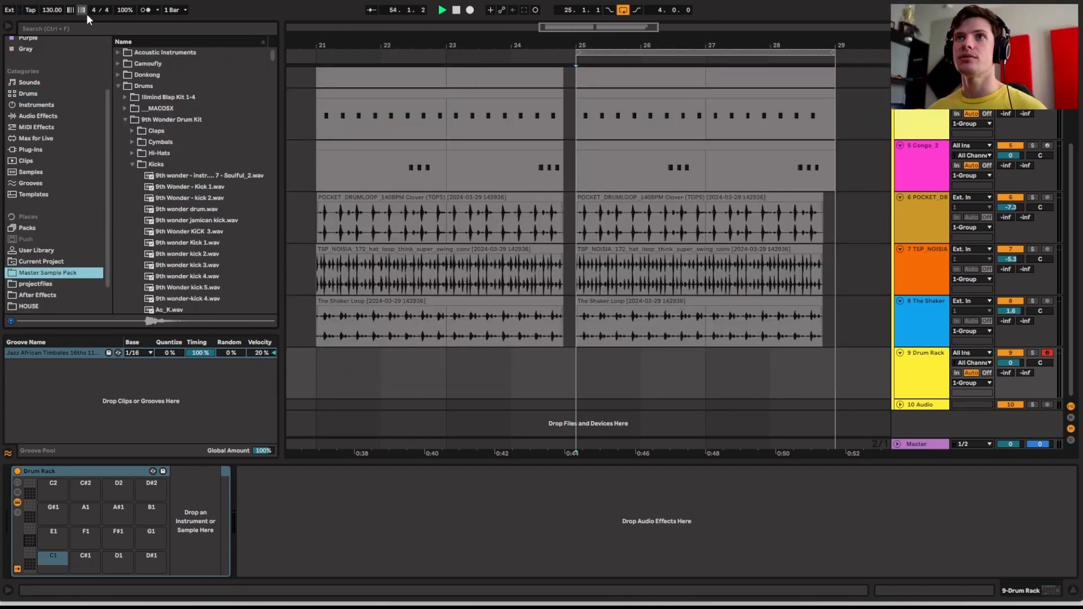
# - Search the Master Sample Pack for "clap" and preview Classic Claps samples, including XF_clapC10.wav
pyautogui.click(93, 25)
pyautogui.write('clap')
pyautogui.click(186, 253)
pyautogui.click(200, 280)
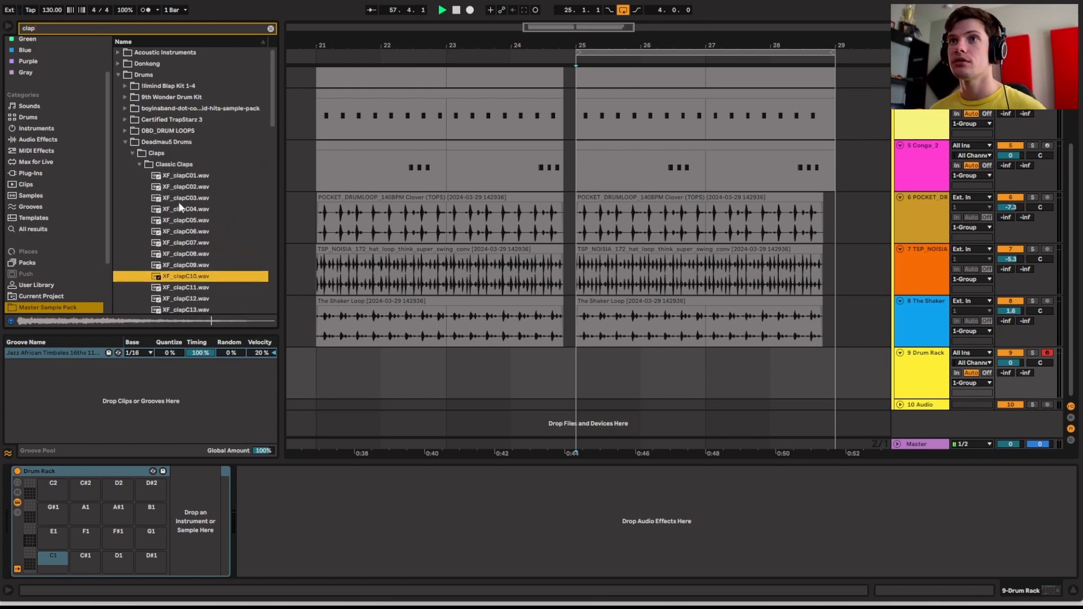
# - Open the Layered Claps folder and load XF_clapL003.wav onto the Drum Rack's C1 pad
pyautogui.click(140, 164)
pyautogui.click(140, 175)
pyautogui.click(168, 209)
pyautogui.scroll(-2, 174, 228)
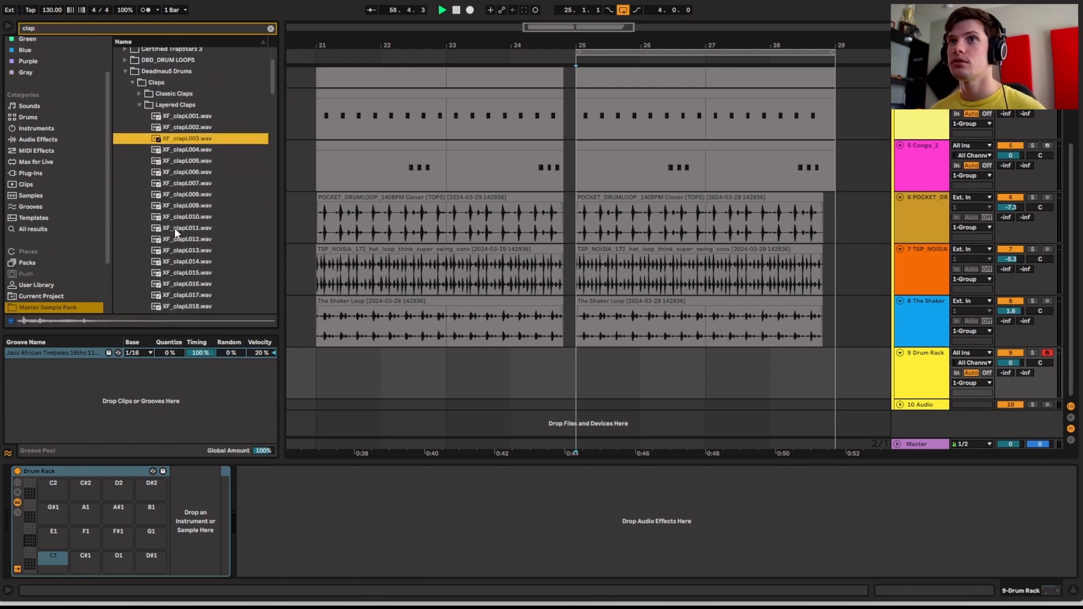
pyautogui.moveTo(184, 143); pyautogui.dragTo(115, 492)
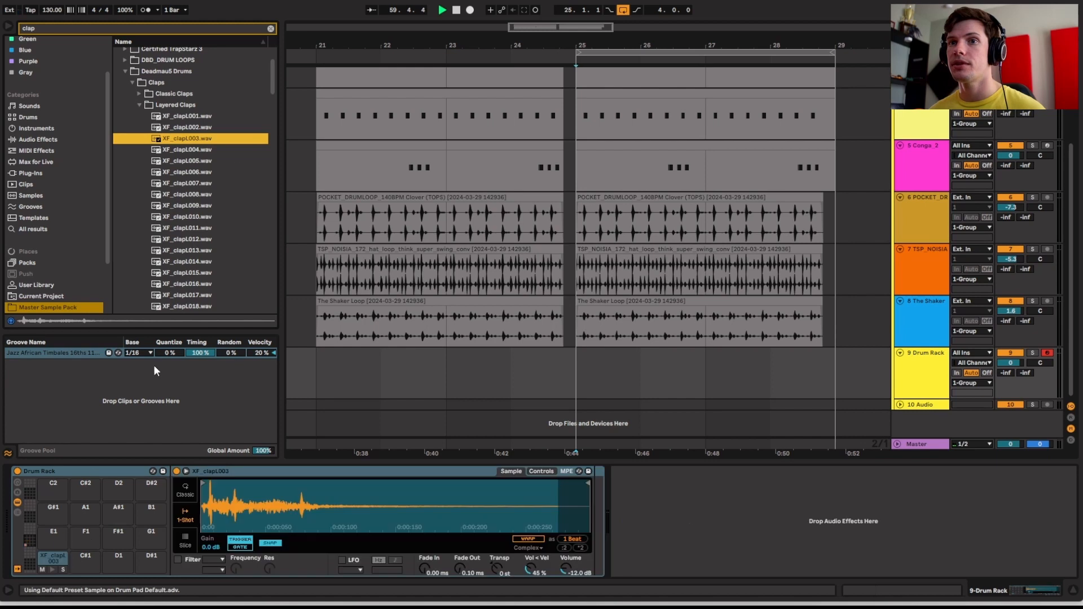
# - Audition more samples in the Layered Claps folder, up to XF_clapL046.wav, for a second clap sound
pyautogui.click(192, 172)
pyautogui.click(194, 205)
pyautogui.click(195, 239)
pyautogui.click(196, 273)
pyautogui.click(196, 286)
pyautogui.click(197, 292)
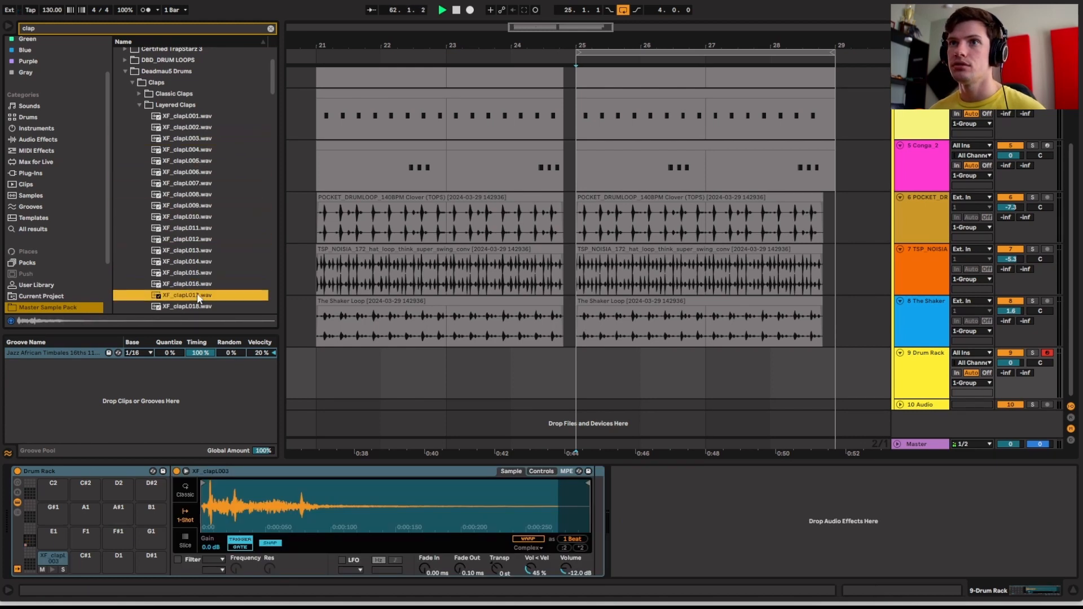
pyautogui.scroll(-2, 197, 288)
pyautogui.click(199, 278)
pyautogui.scroll(-2, 203, 287)
pyautogui.click(204, 290)
pyautogui.scroll(-3, 196, 271)
pyautogui.click(196, 273)
pyautogui.scroll(-2, 196, 273)
pyautogui.click(197, 285)
pyautogui.scroll(-2, 197, 283)
pyautogui.scroll(-1, 195, 280)
pyautogui.click(195, 280)
pyautogui.scroll(-2, 195, 280)
pyautogui.click(195, 280)
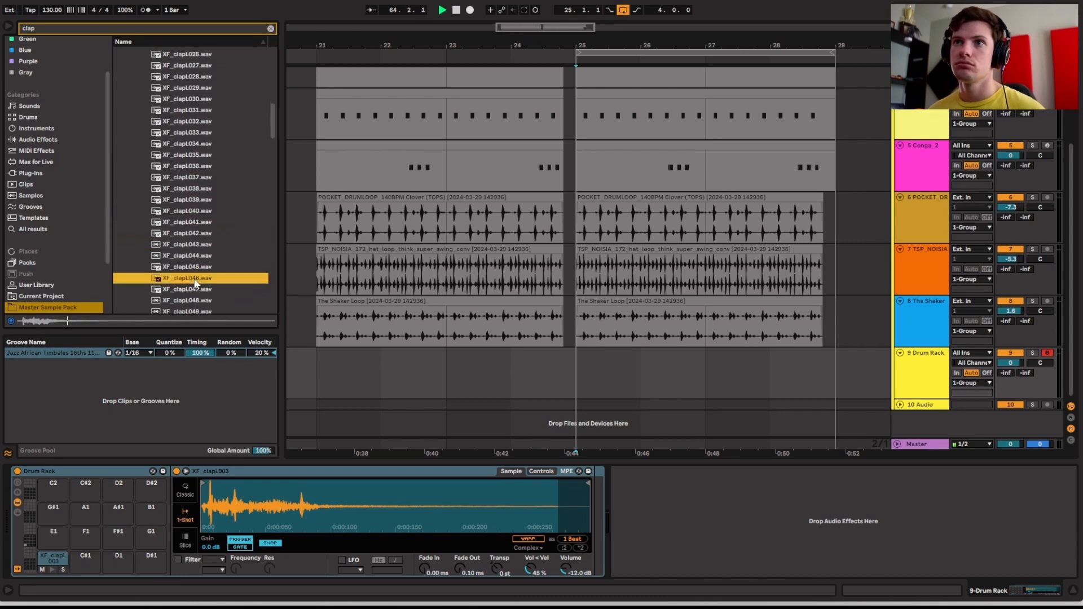
# - Load XF_clapL042.wav onto pad C#1, enable its filter as a PRD high-pass at 1.37 kHz, and select the C1 pad
pyautogui.click(200, 231)
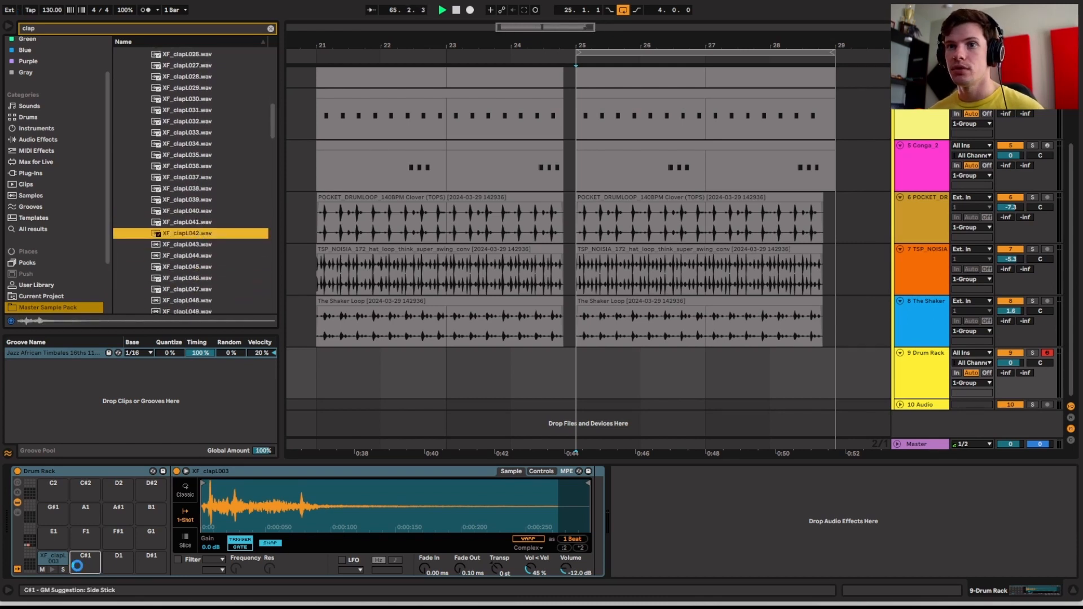
pyautogui.moveTo(77, 565); pyautogui.dragTo(82, 561)
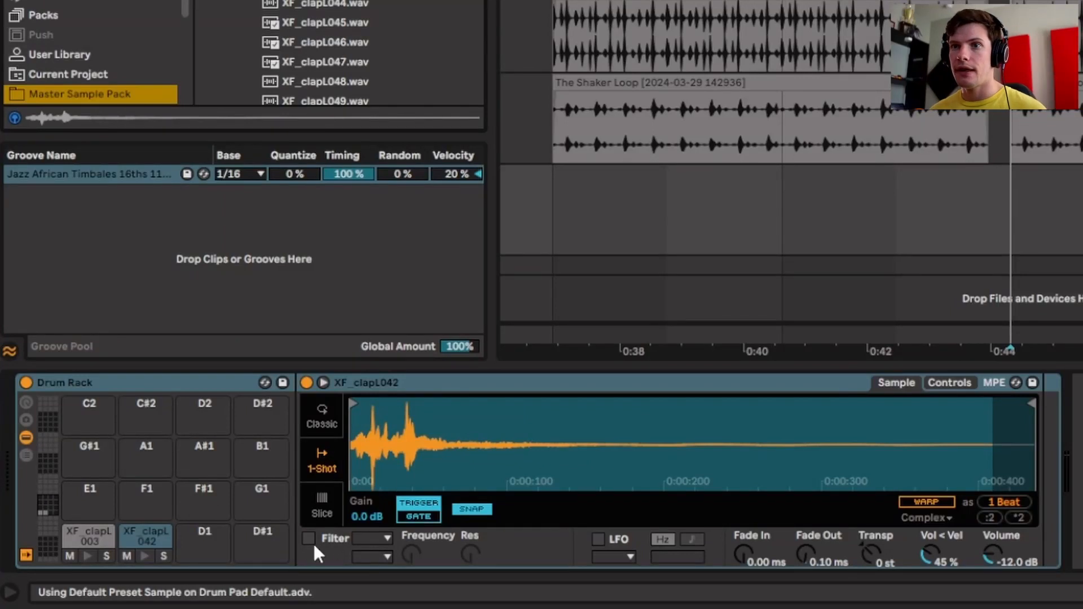
pyautogui.click(309, 538)
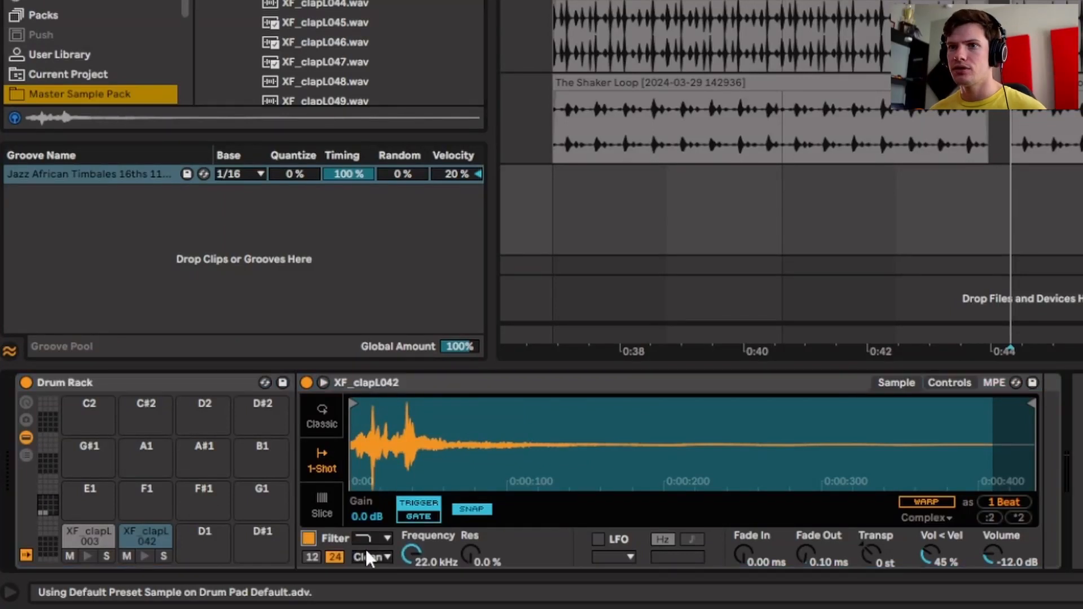
pyautogui.click(371, 541)
pyautogui.click(370, 474)
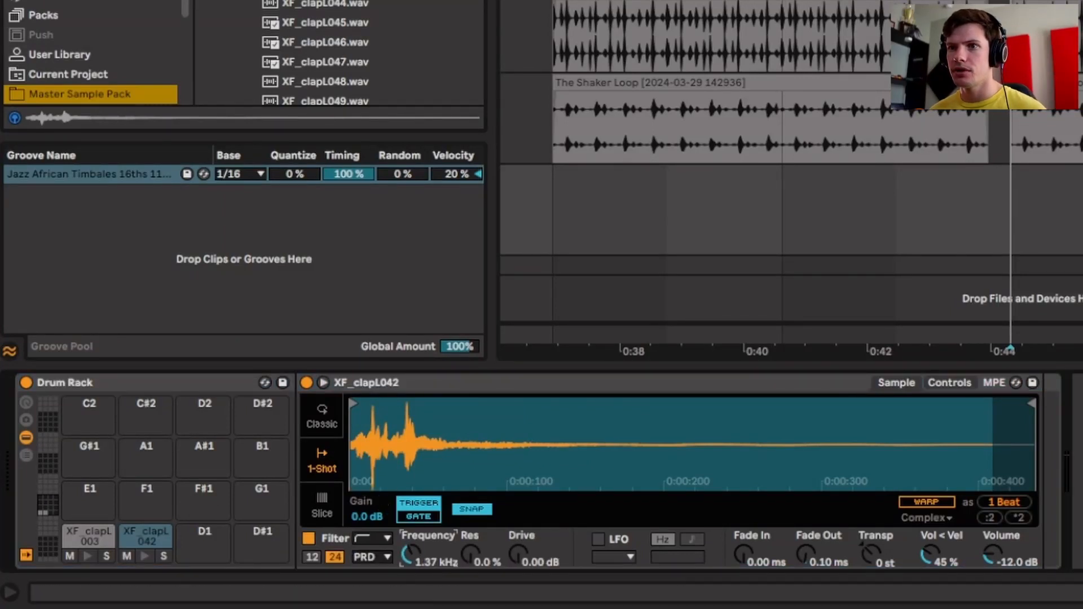
pyautogui.click(85, 533)
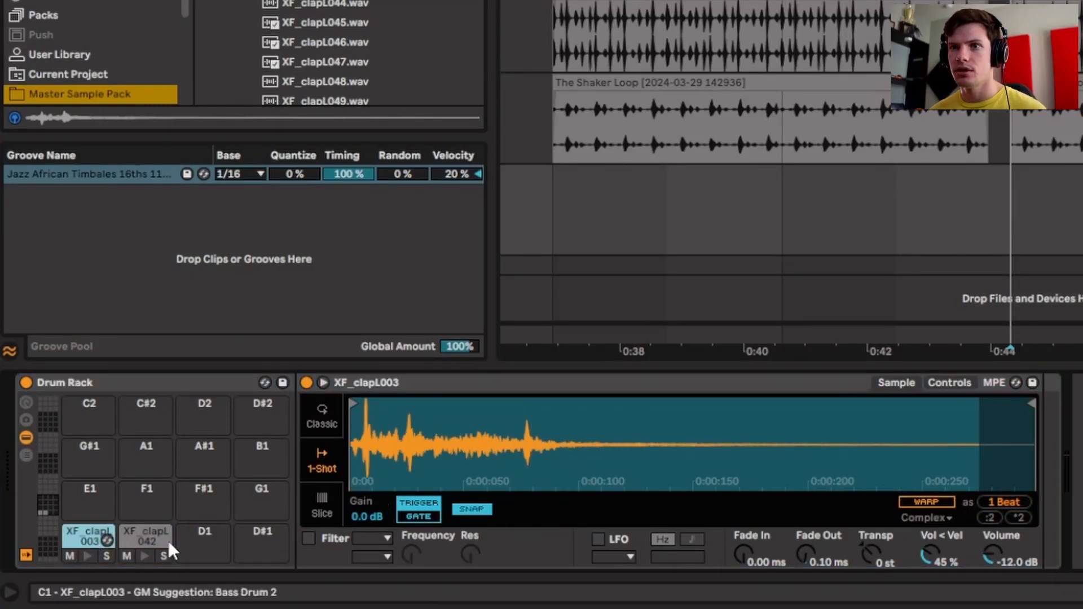
# - High-pass the C1 clap at 411 Hz and pan it 38L, and set the C#1 clap's filter to 433 Hz and pan to 45R
pyautogui.click(309, 539)
pyautogui.click(367, 538)
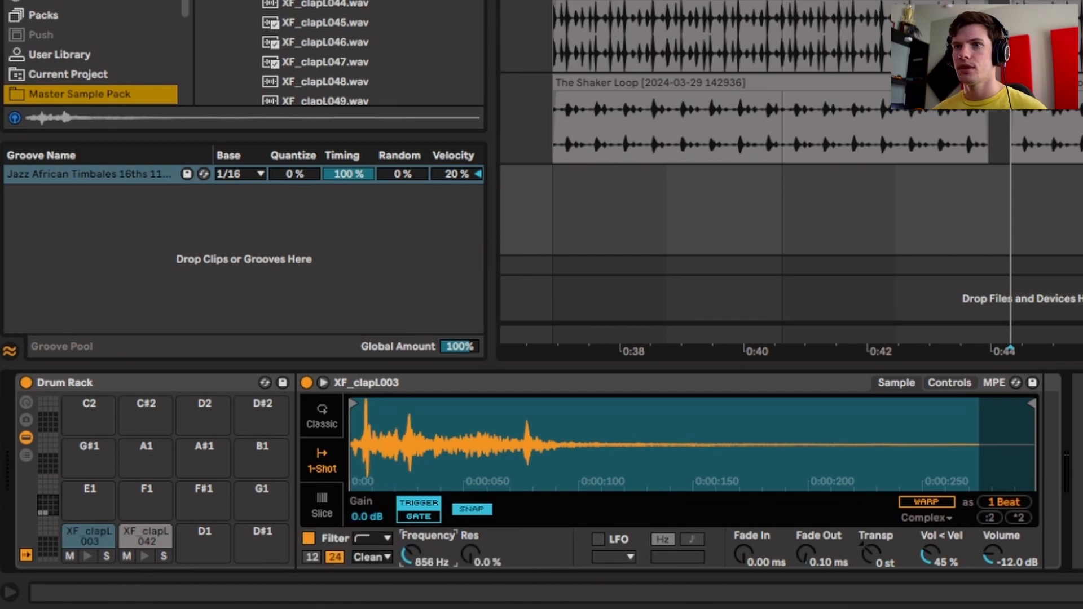
pyautogui.click(961, 383)
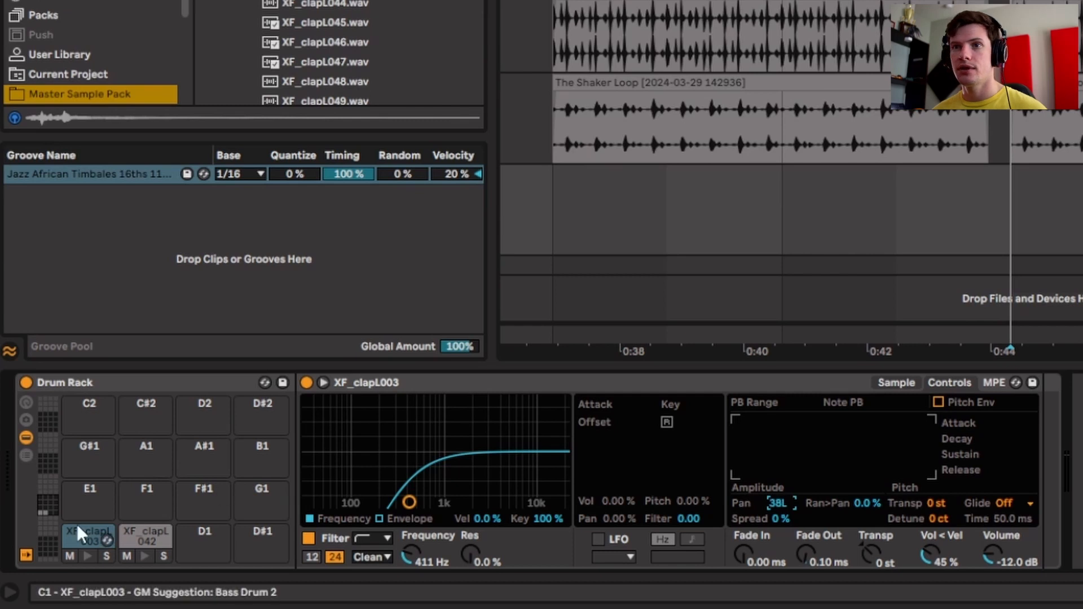
pyautogui.click(132, 526)
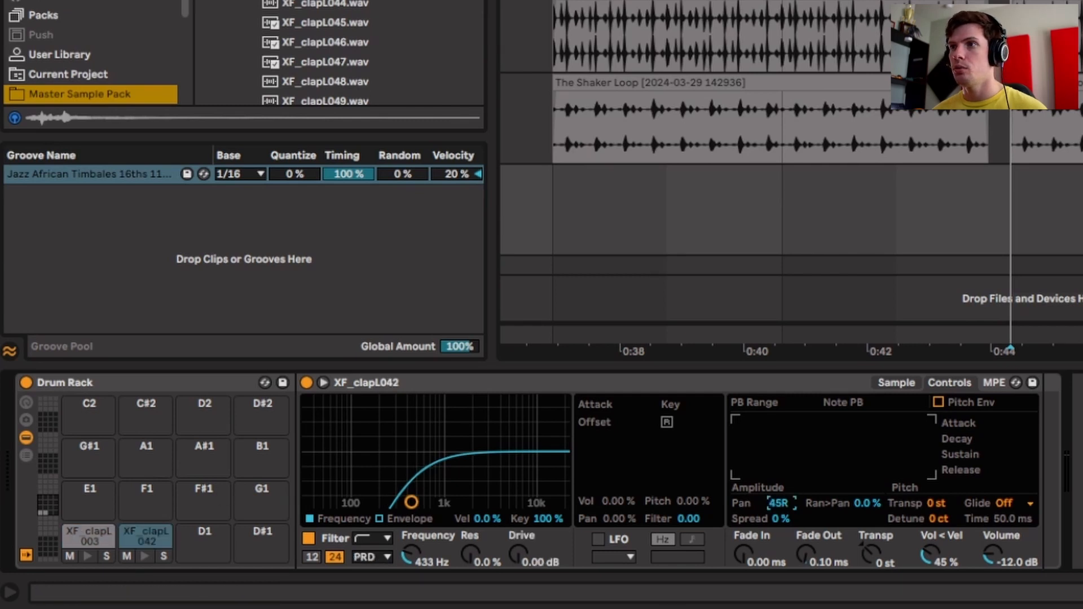
# - Insert an empty four-bar MIDI clip on the Drum Rack track from bar 25 to 29 and open its note editor
pyautogui.moveTo(1019, 189); pyautogui.dragTo(1080, 202)
pyautogui.rightClick(794, 370)
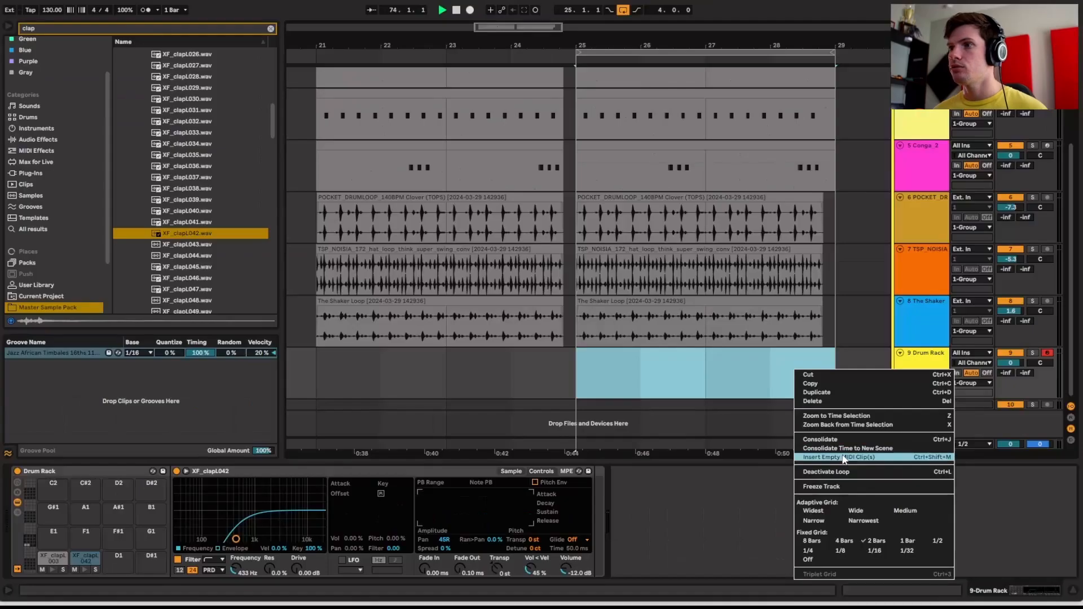
pyautogui.click(844, 457)
pyautogui.moveTo(316, 460); pyautogui.dragTo(332, 285)
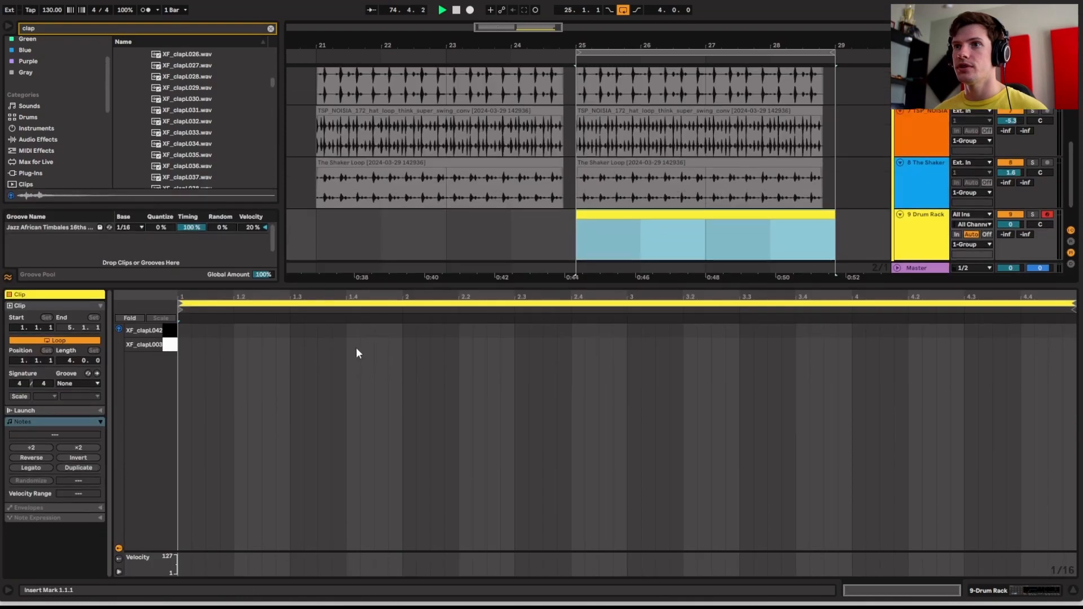
# - Program both layered claps together on beats 2 and 4 of every bar throughout the four-bar clip
pyautogui.doubleClick(244, 334)
pyautogui.doubleClick(248, 345)
pyautogui.hotkey('ctrl', 'a')
pyautogui.hotkey('ctrl', 'd')
pyautogui.hotkey('ctrl', 'd')
pyautogui.hotkey('ctrl', 'd')
pyautogui.hotkey('ctrl', 'd')
pyautogui.hotkey('ctrl', 'd')
pyautogui.hotkey('ctrl', 'd')
pyautogui.hotkey('ctrl', 'd')
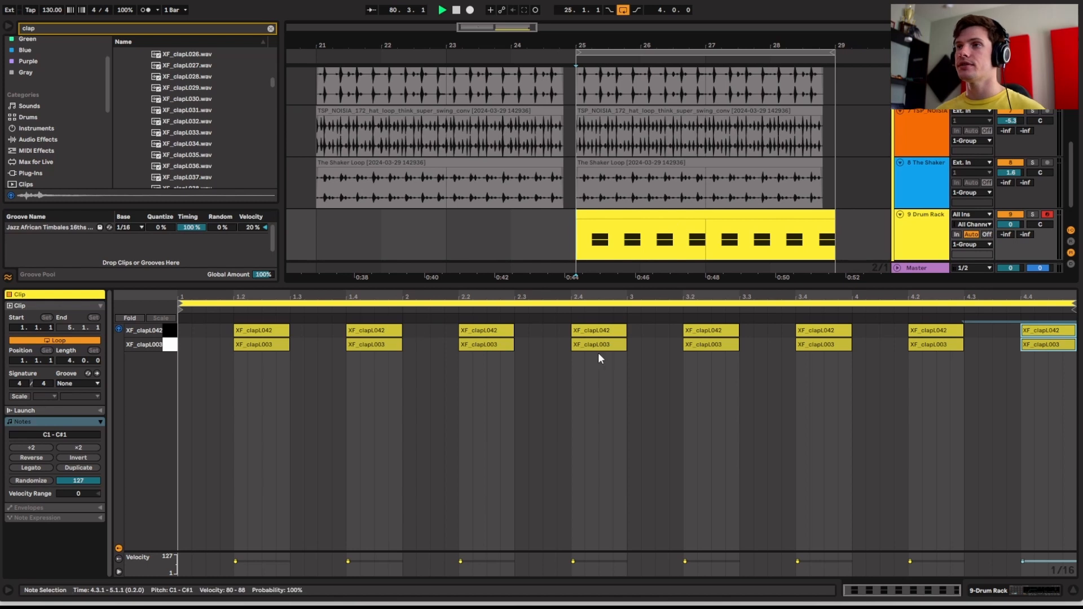
# - Play the claps from bar 25, raise the Drum Rack track's volume to 3.0 dB, and return to its device view
pyautogui.click(586, 233)
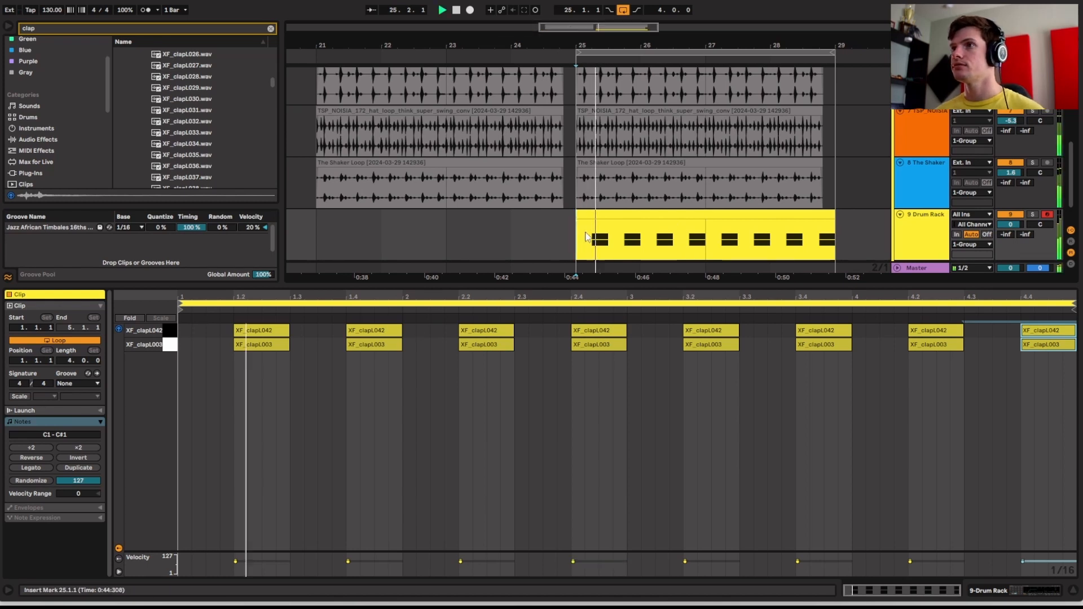
pyautogui.moveTo(1013, 225); pyautogui.dragTo(1013, 212)
pyautogui.hotkey('shift', 'Tab')
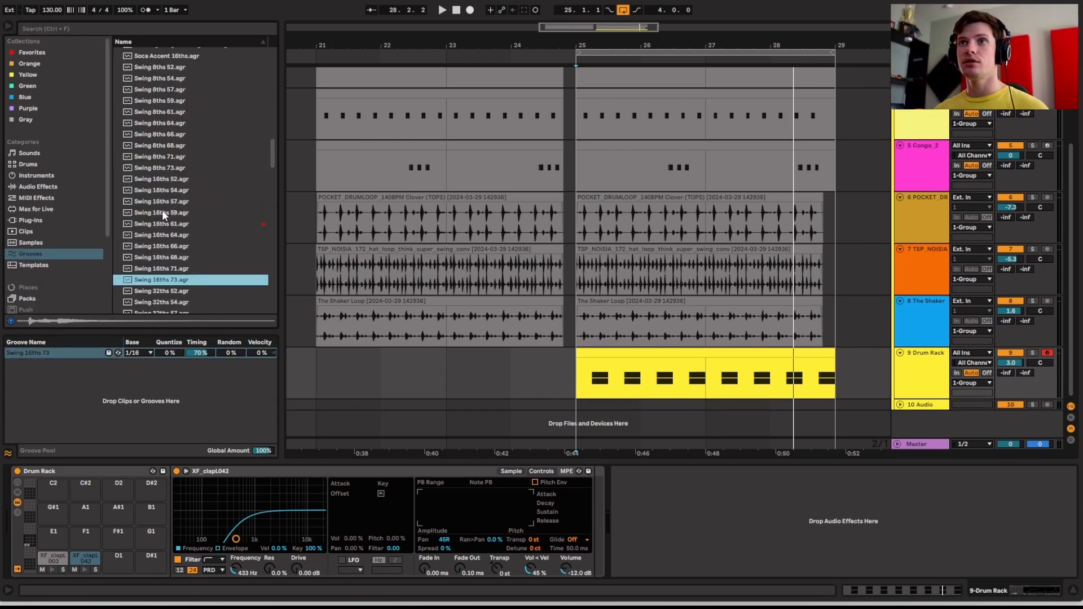
# - Add the Swing 16ths 59 groove to the pool and apply it to the clap clip, with Timing at 0% and Random at 55%
pyautogui.moveTo(146, 213); pyautogui.dragTo(166, 408)
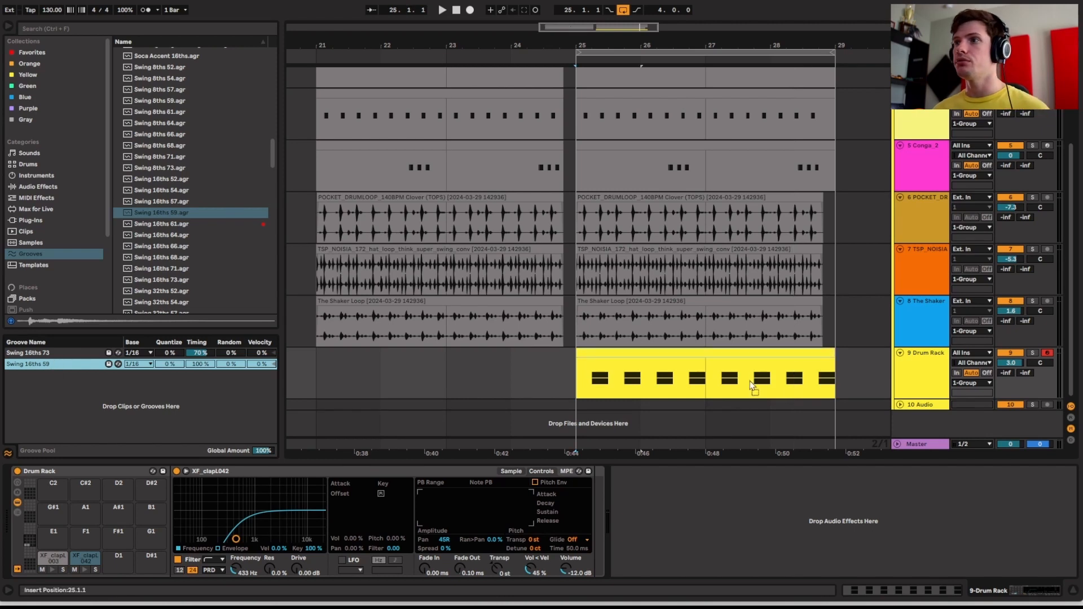
pyautogui.click(738, 350)
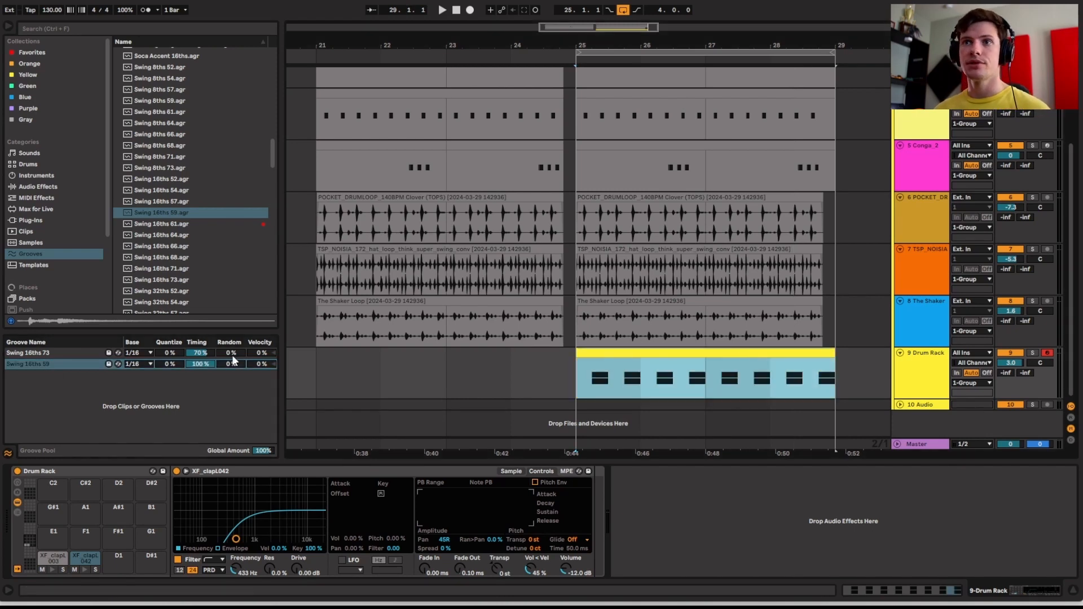
pyautogui.moveTo(187, 365); pyautogui.dragTo(188, 421)
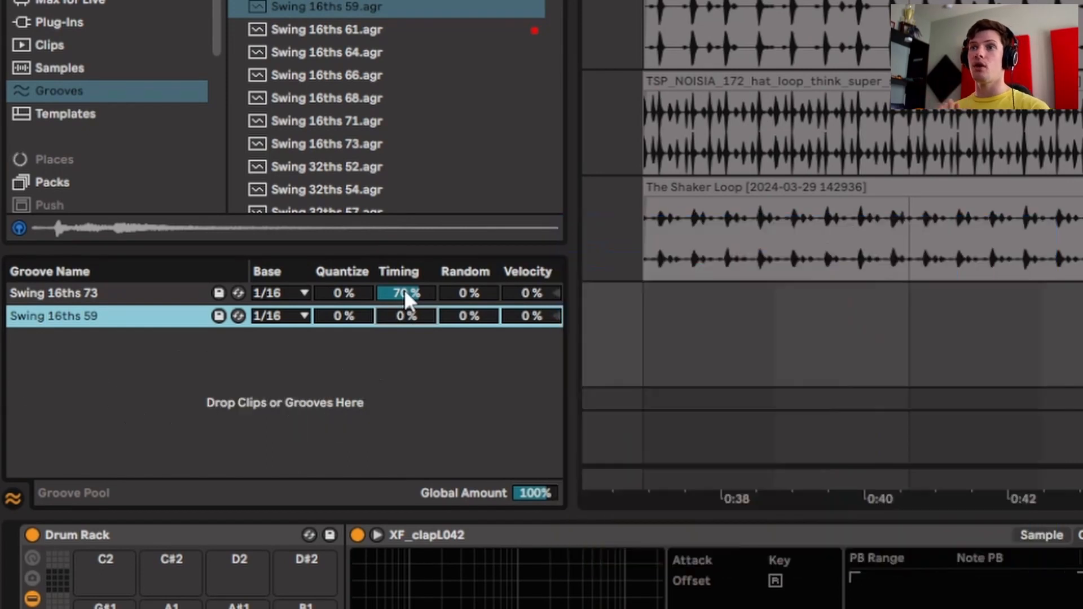
pyautogui.moveTo(453, 317); pyautogui.dragTo(454, 273)
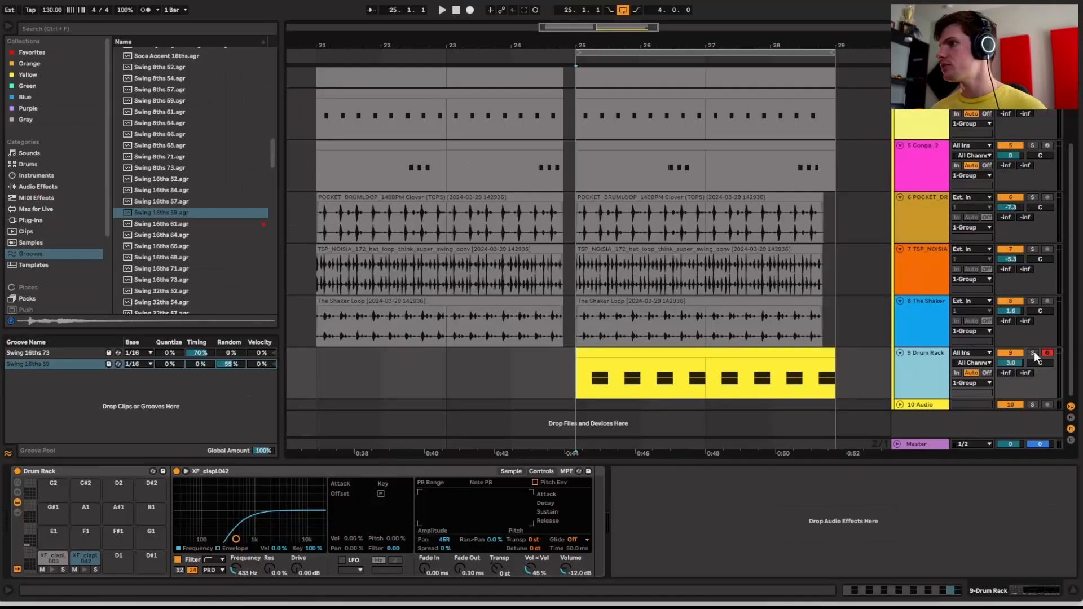
# - Solo the Drum Rack track and audition the clap clip while raising the Swing 16ths 59 groove's Random to 100%
pyautogui.click(1033, 353)
pyautogui.press('space')
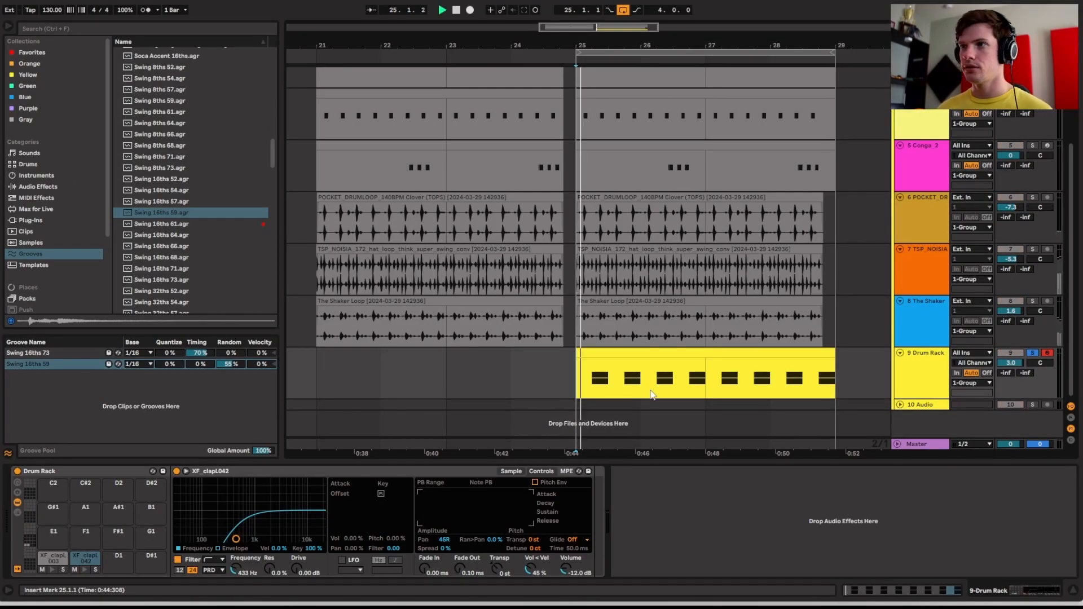
pyautogui.moveTo(231, 364); pyautogui.dragTo(231, 339)
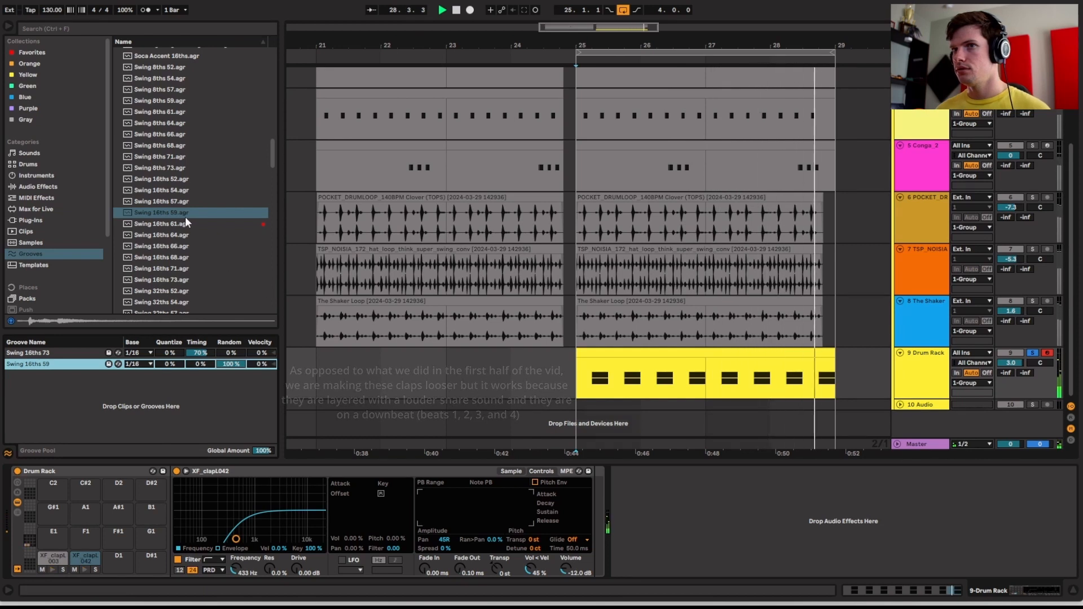
# - Swap the claps' groove for Swing 16ths 71 and set its Random amount to 56%
pyautogui.doubleClick(161, 268)
pyautogui.press('space')
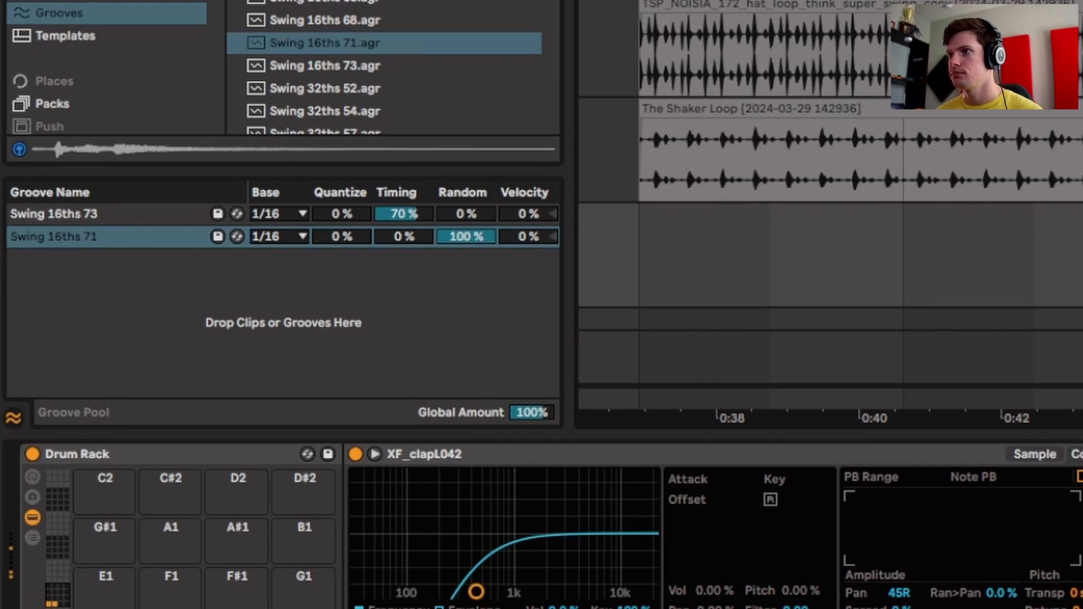
pyautogui.moveTo(461, 232); pyautogui.dragTo(461, 258)
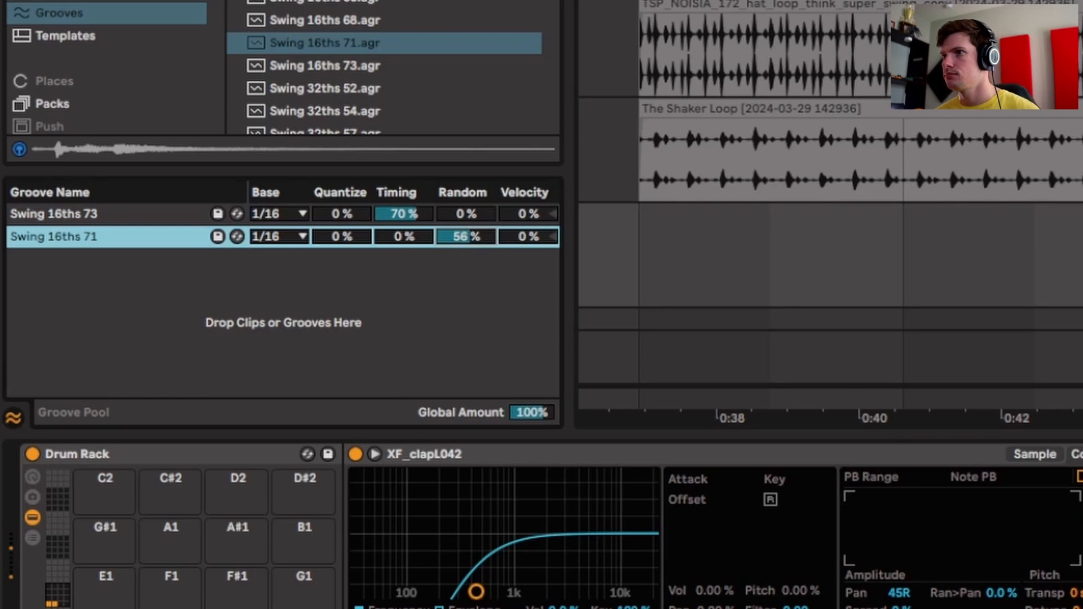